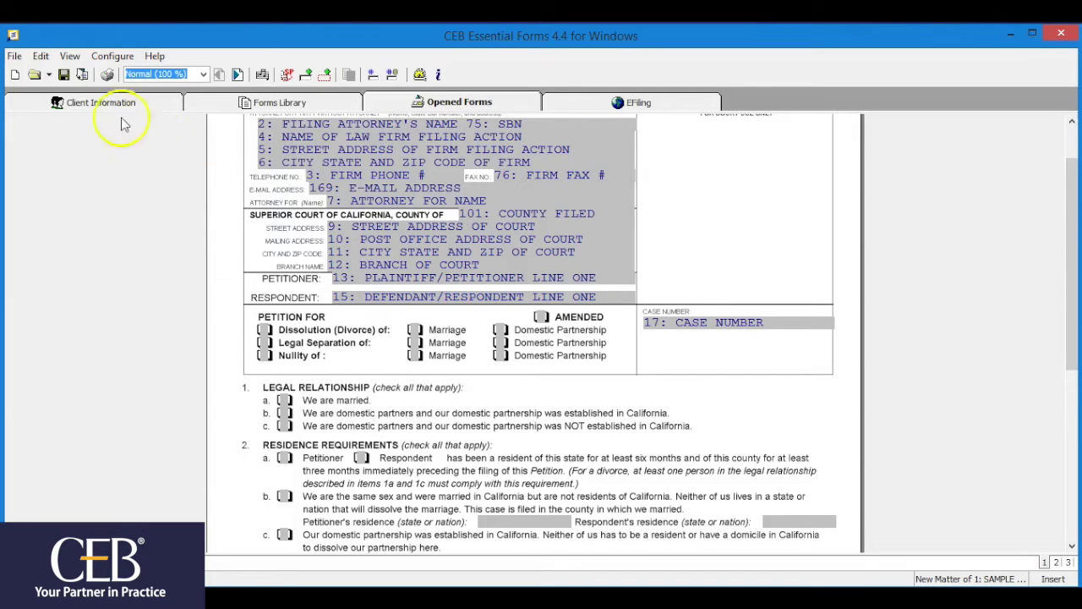
Invoke Add User Field on the petition, from the Edit menu and again from the form's right-click menu
{"action": "left_click", "coordinate": [41, 58]}
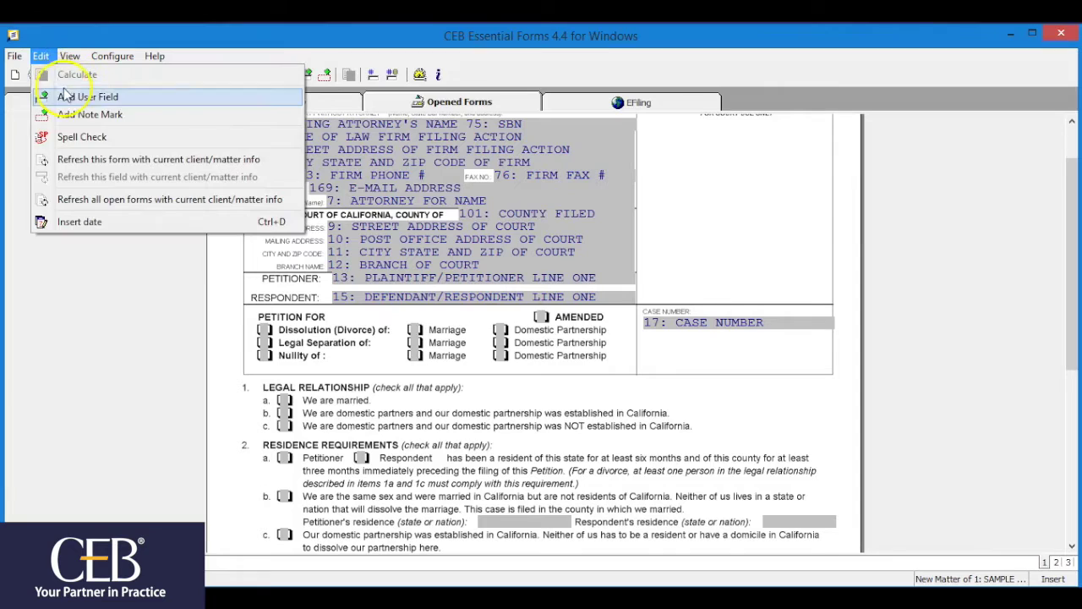
{"action": "left_click", "coordinate": [63, 97]}
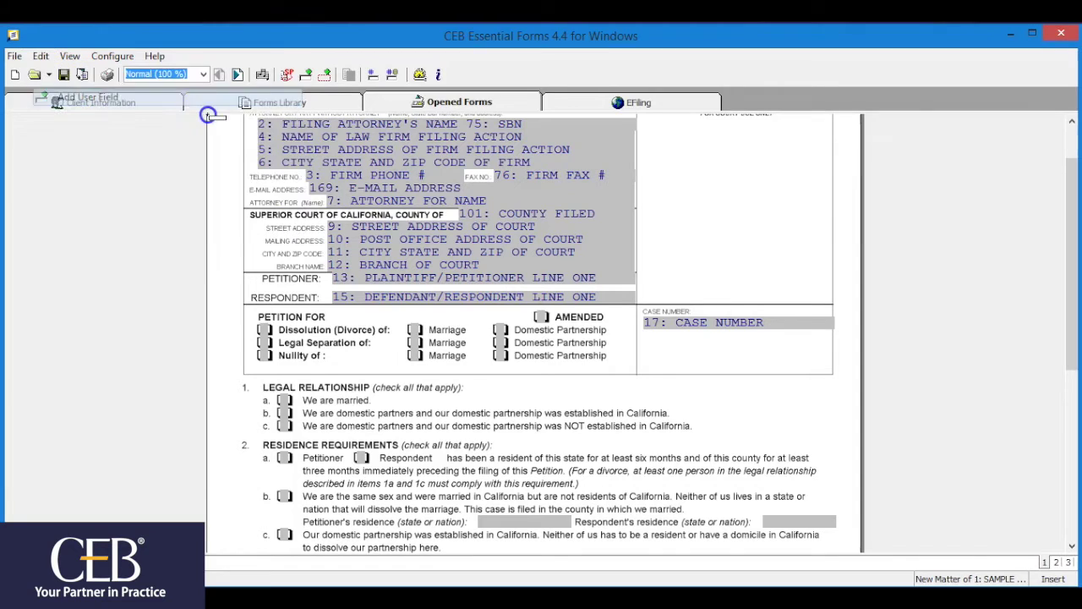
{"action": "left_click", "coordinate": [306, 75]}
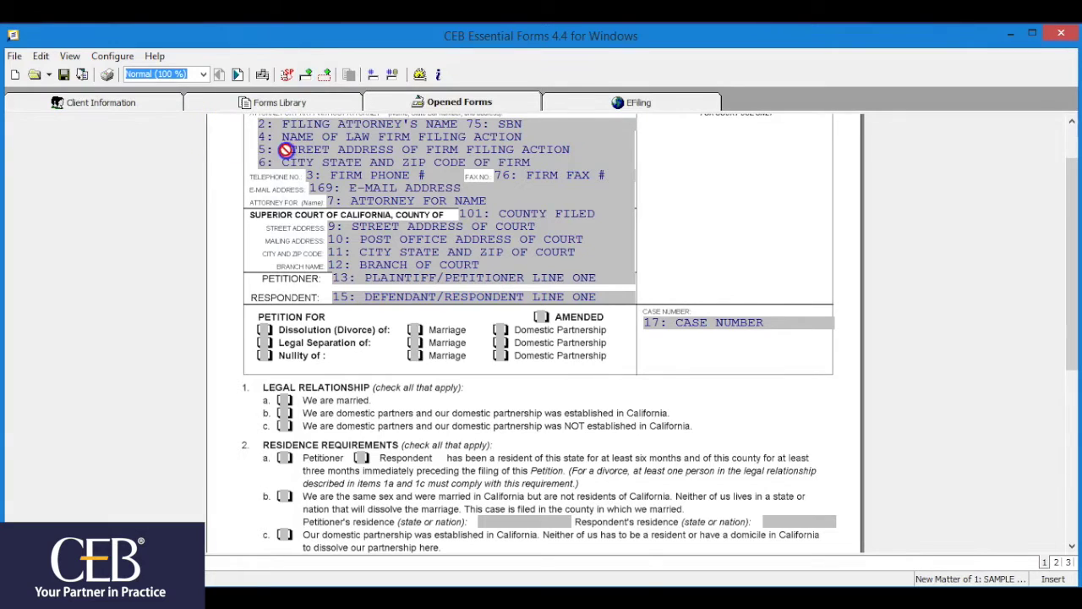
{"action": "right_click", "coordinate": [676, 176]}
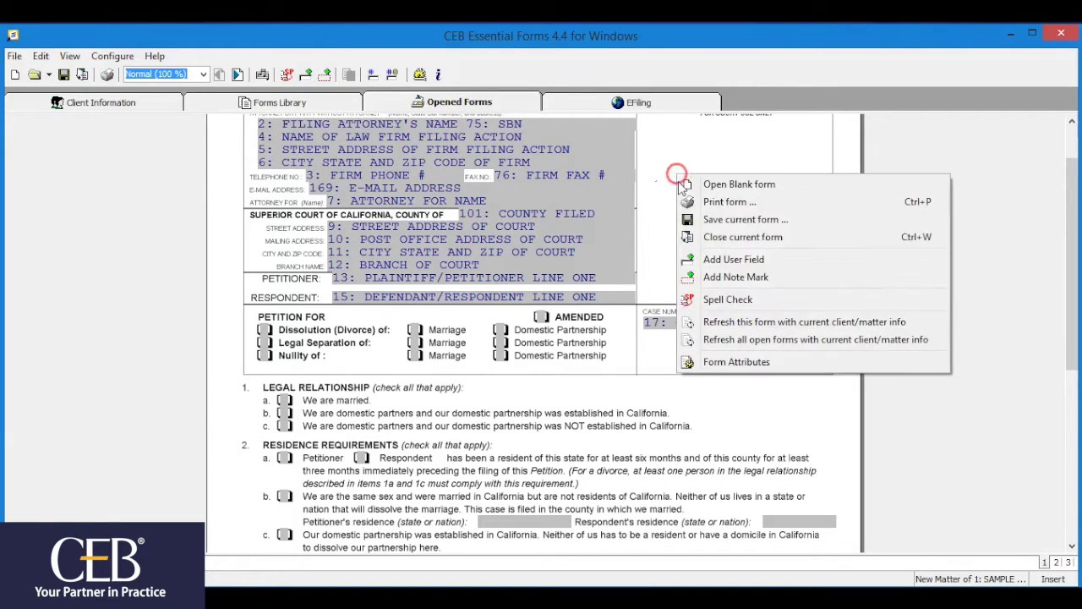
{"action": "left_click", "coordinate": [697, 259]}
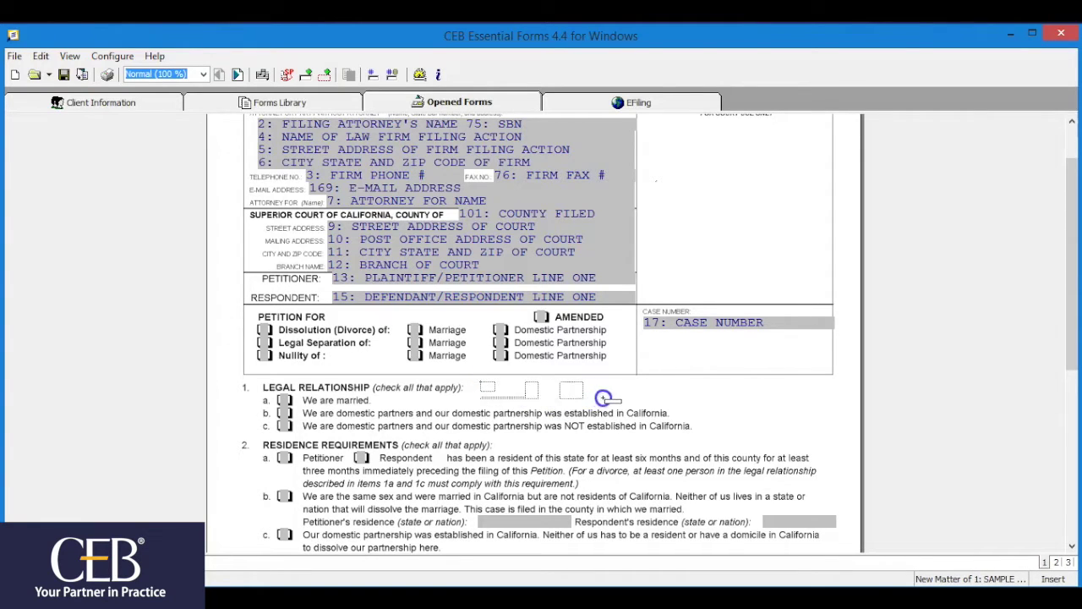
Draw a user field along Legal Relationship item 1 and enter 'See attached' beside line 1b
{"action": "left_click_drag", "start_coordinate": [603, 397], "coordinate": [656, 400]}
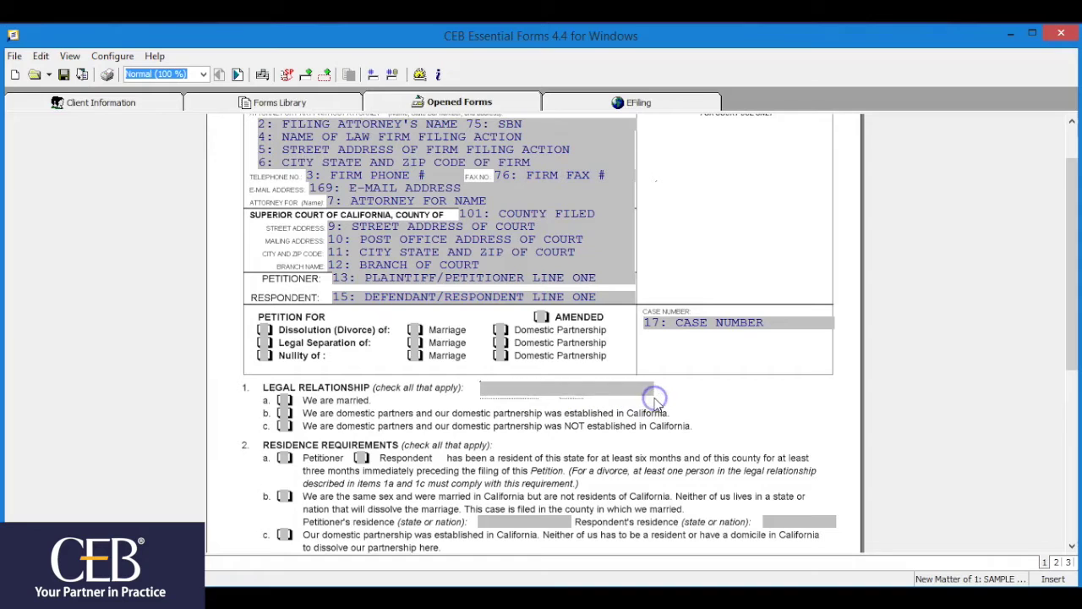
{"action": "left_click", "coordinate": [716, 421]}
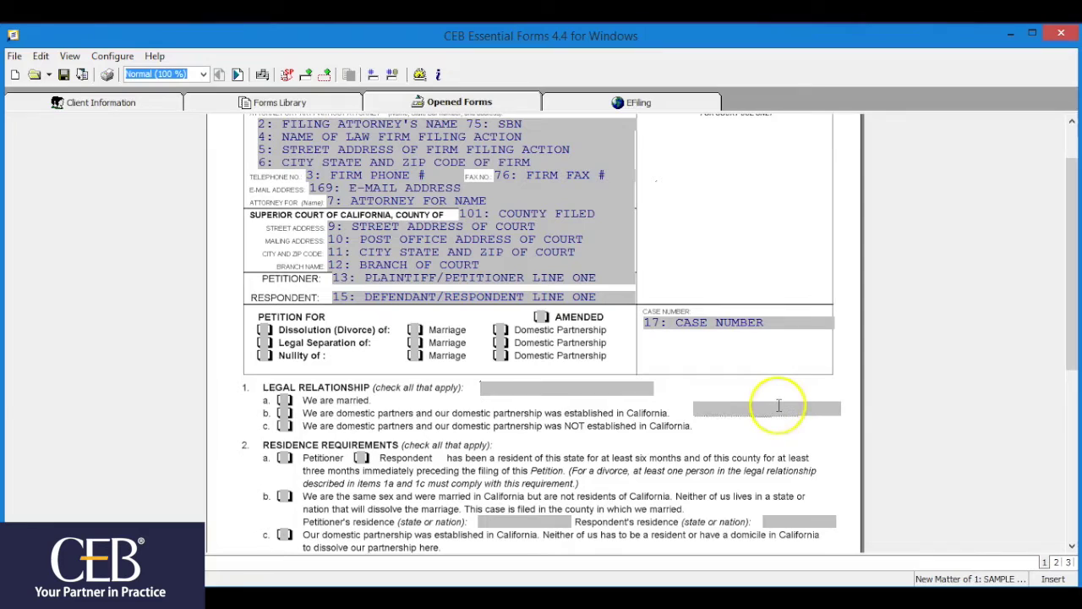
{"action": "left_click", "coordinate": [759, 409]}
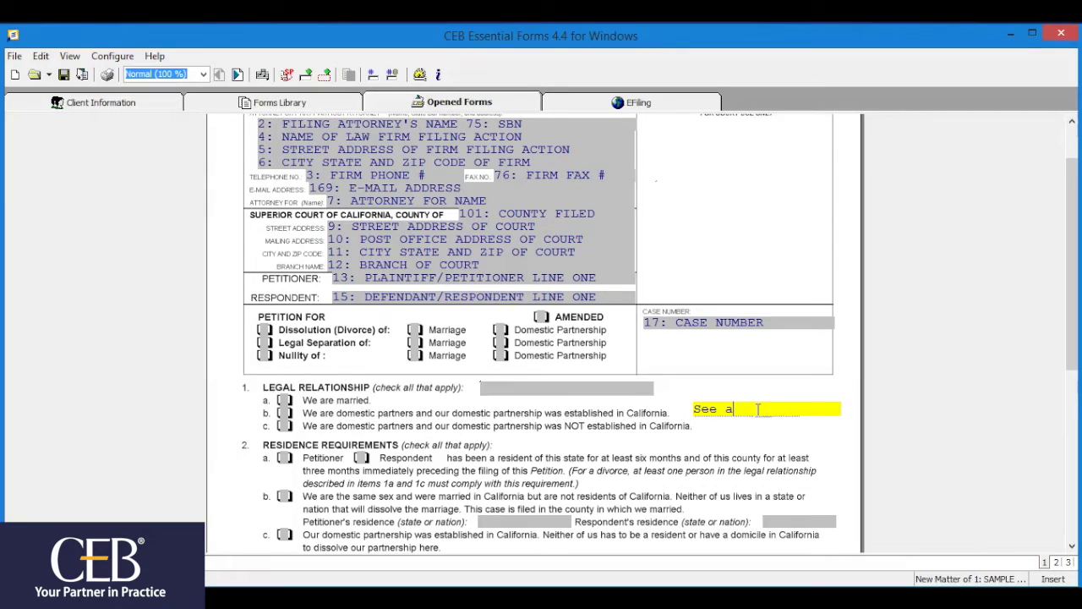
{"action": "left_click", "coordinate": [768, 410]}
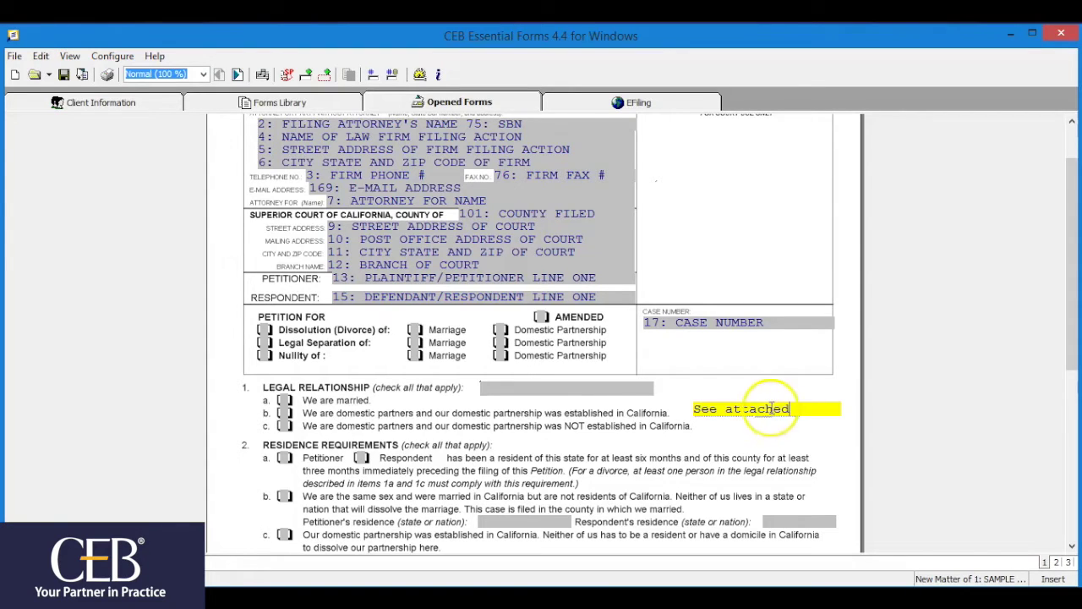
Move the 'See attached' field down beside Legal Relationship line 1c
{"action": "right_click", "coordinate": [776, 408]}
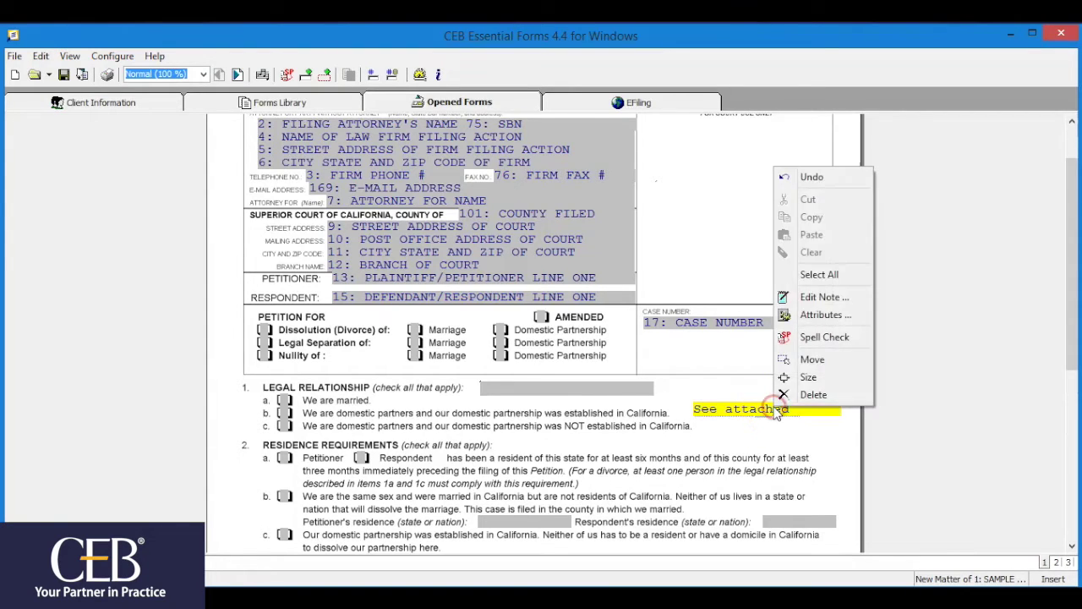
{"action": "left_click", "coordinate": [807, 369]}
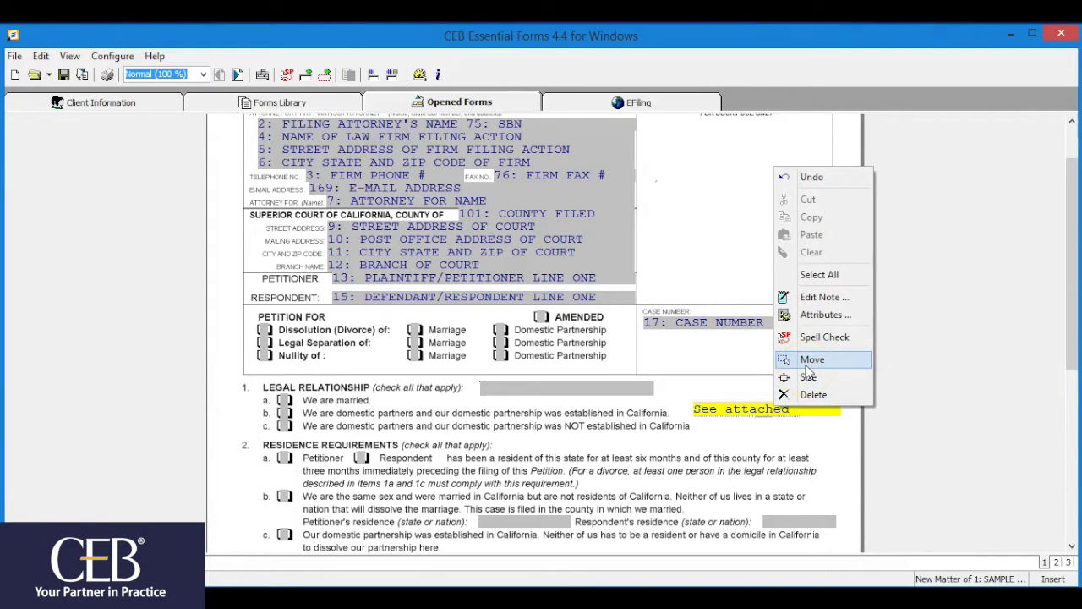
{"action": "left_click_drag", "start_coordinate": [761, 459], "coordinate": [615, 447]}
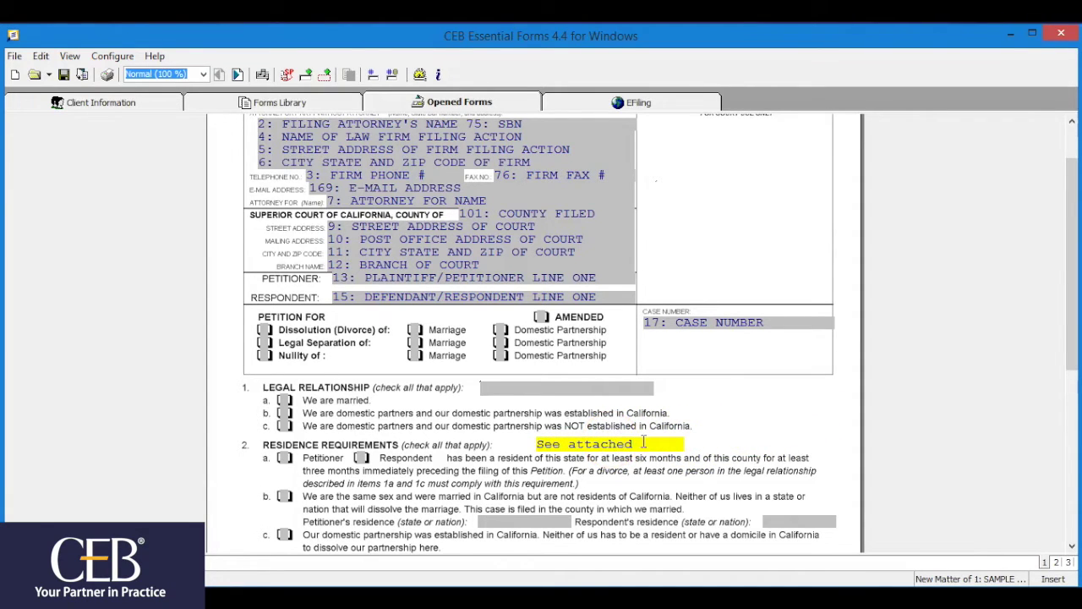
Enlarge the 'See attached' field by dragging its right edge outward
{"action": "right_click", "coordinate": [644, 444]}
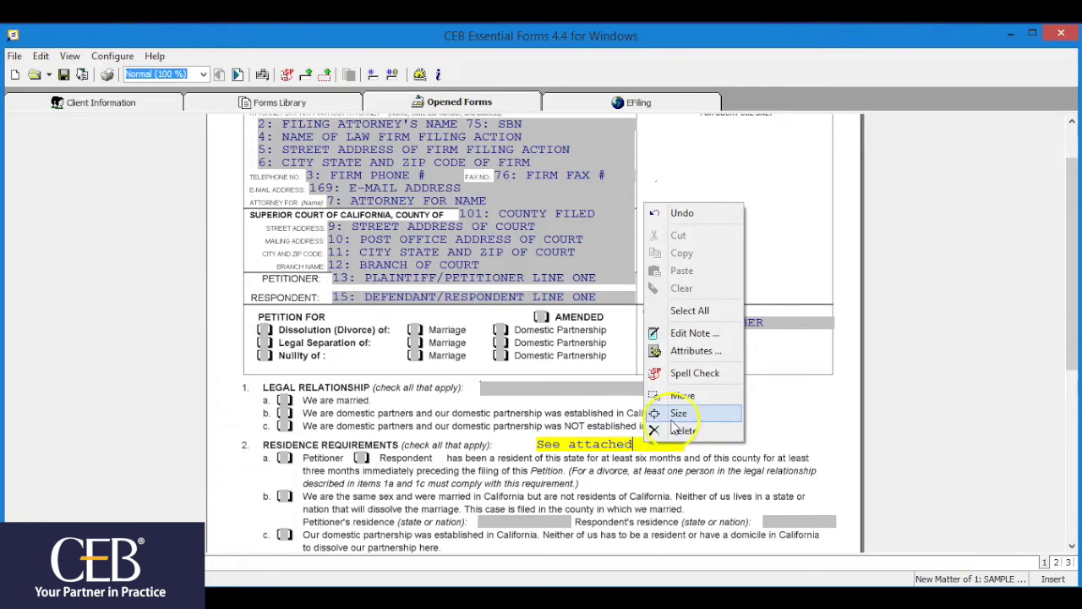
{"action": "left_click", "coordinate": [681, 414]}
{"action": "left_click", "coordinate": [687, 440]}
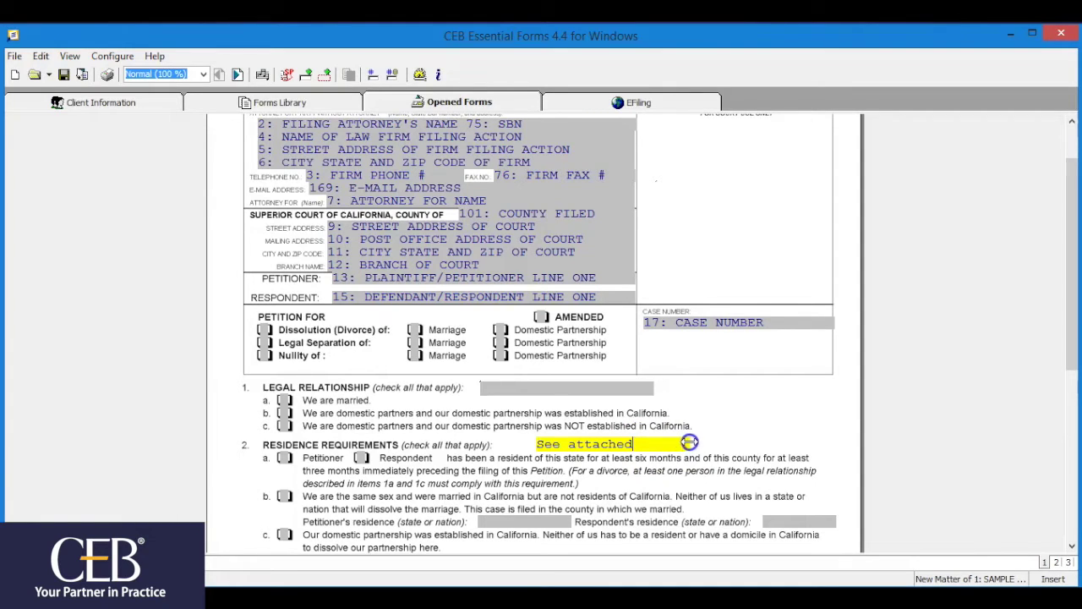
{"action": "left_click_drag", "start_coordinate": [690, 441], "coordinate": [756, 423]}
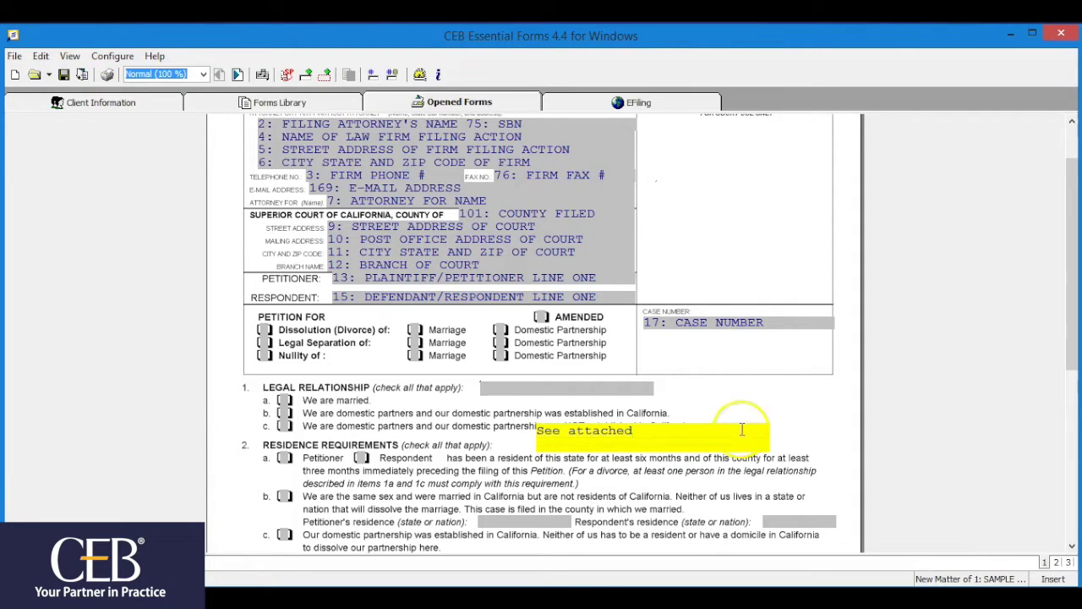
Make the 'See attached' field text bold 12-point Courier New through its Attributes
{"action": "left_click", "coordinate": [641, 431]}
{"action": "left_click_drag", "start_coordinate": [640, 431], "coordinate": [555, 431]}
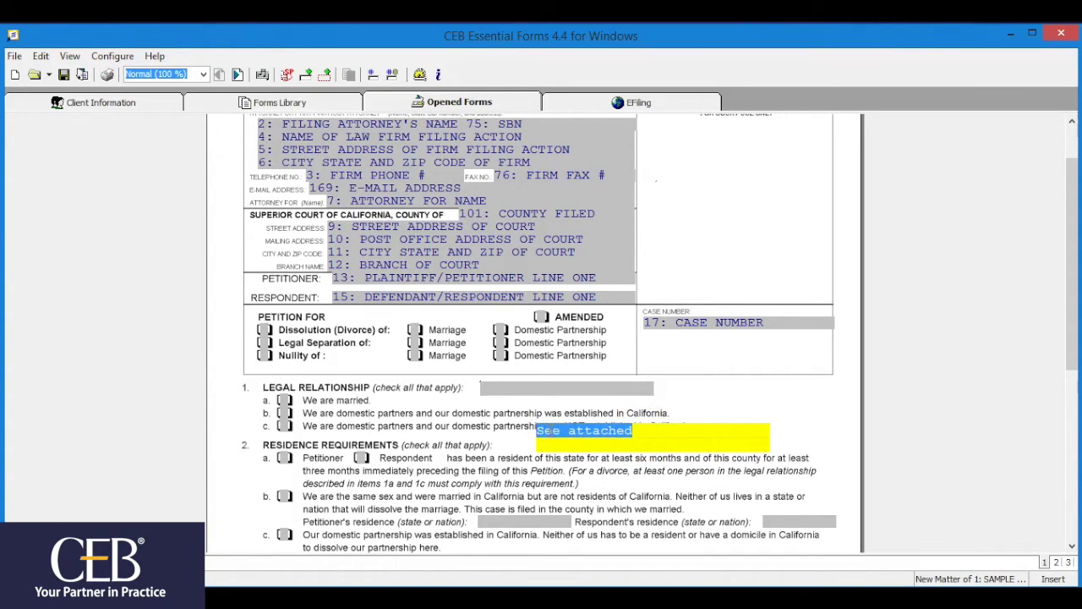
{"action": "right_click", "coordinate": [554, 431]}
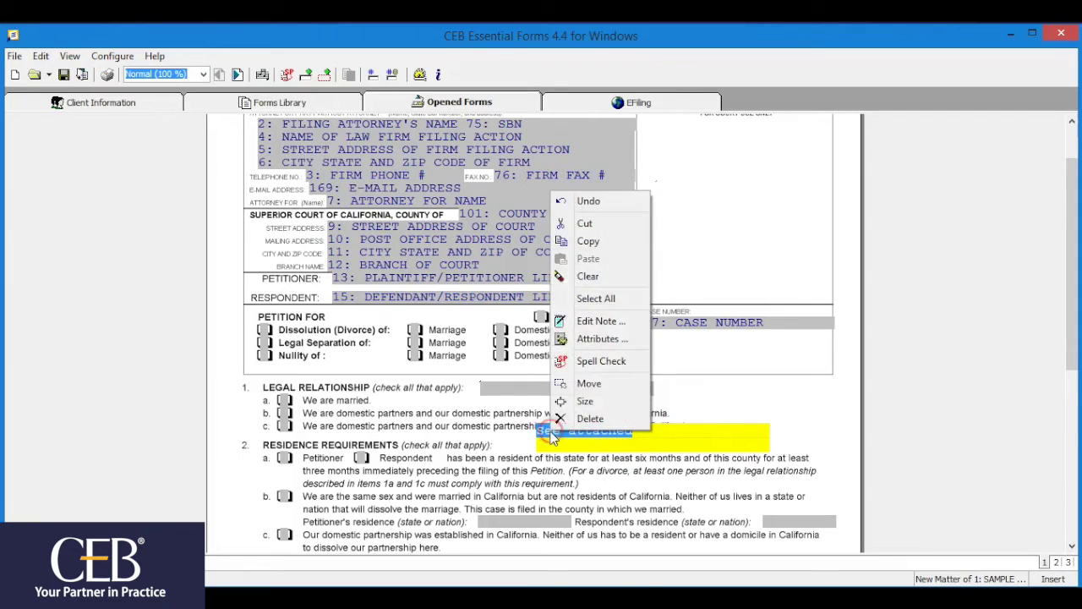
{"action": "left_click", "coordinate": [592, 340]}
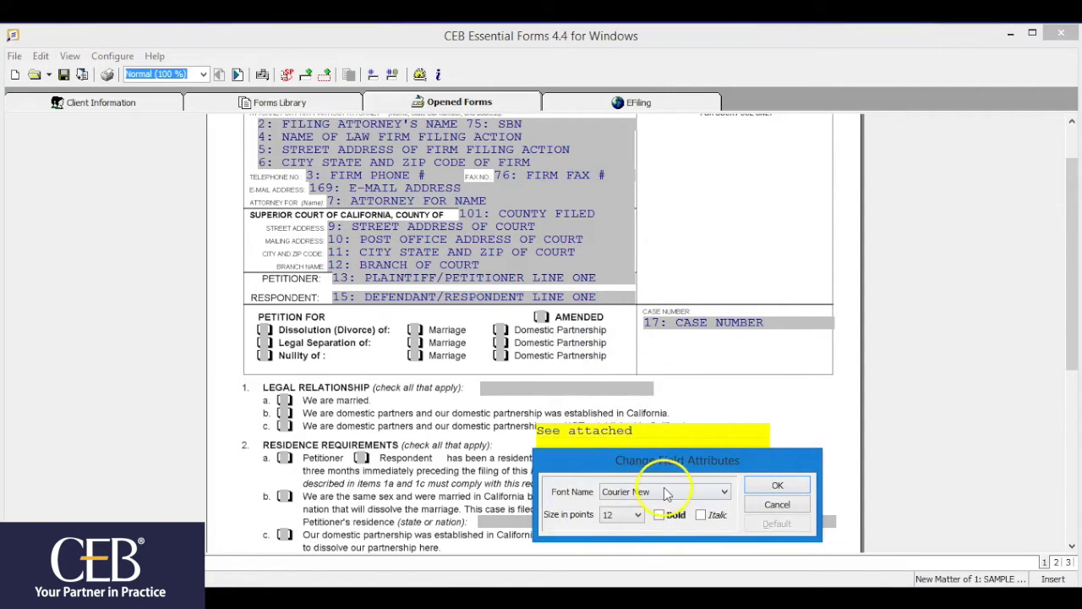
{"action": "left_click", "coordinate": [659, 514]}
{"action": "left_click", "coordinate": [761, 485]}
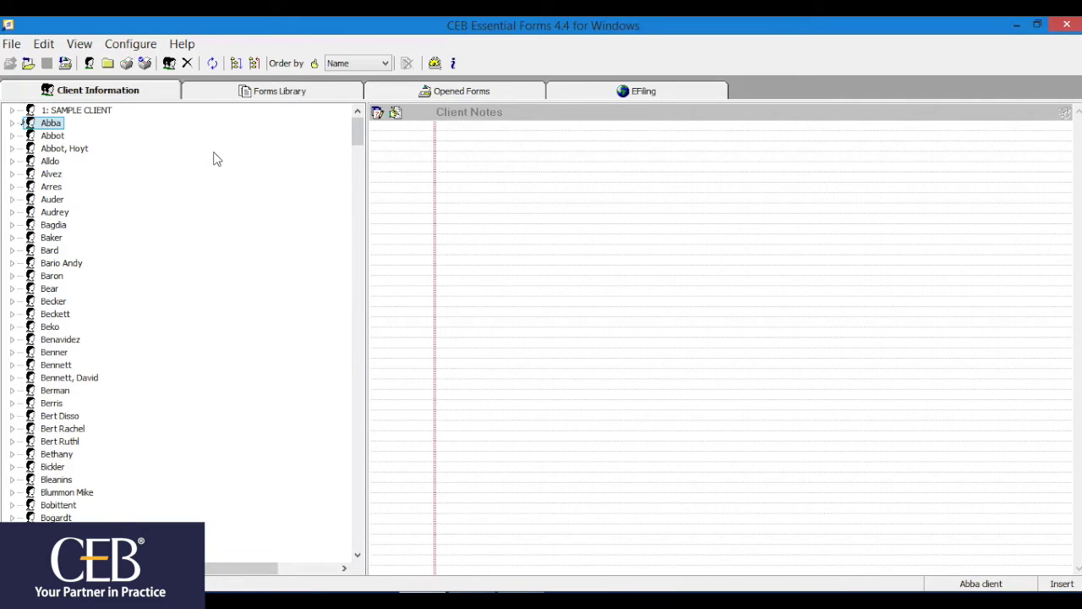
Create client 'AA Form Templates' with matter 'Disso', accepting the stored court and attorney
{"action": "left_click", "coordinate": [89, 64]}
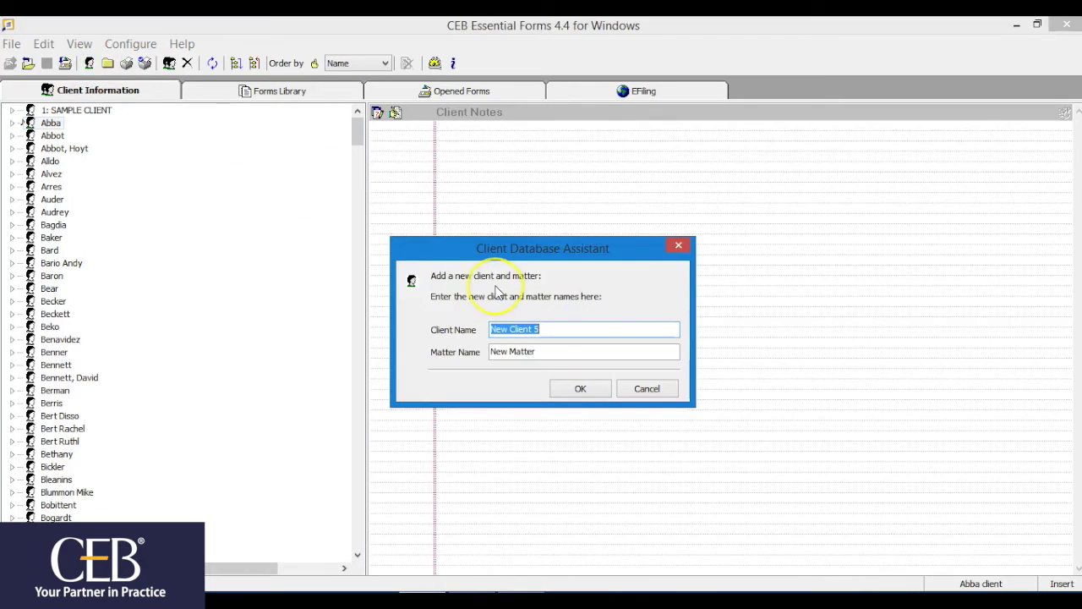
{"action": "key", "text": "BackSpace"}
{"action": "type", "text": "AA Form Templates"}
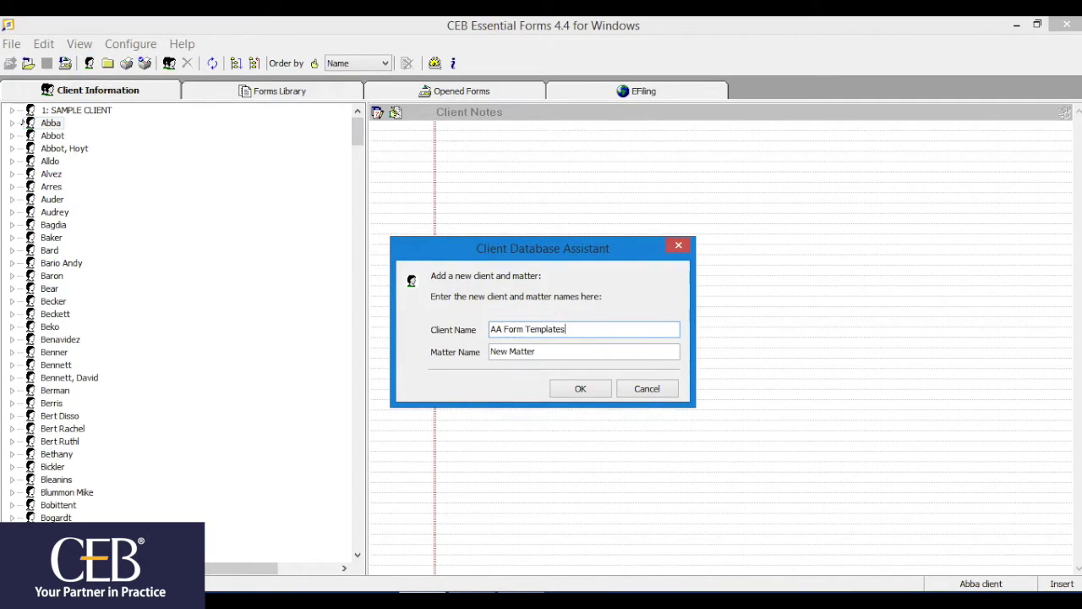
{"action": "left_click_drag", "start_coordinate": [558, 353], "coordinate": [484, 352]}
{"action": "type", "text": "Disso"}
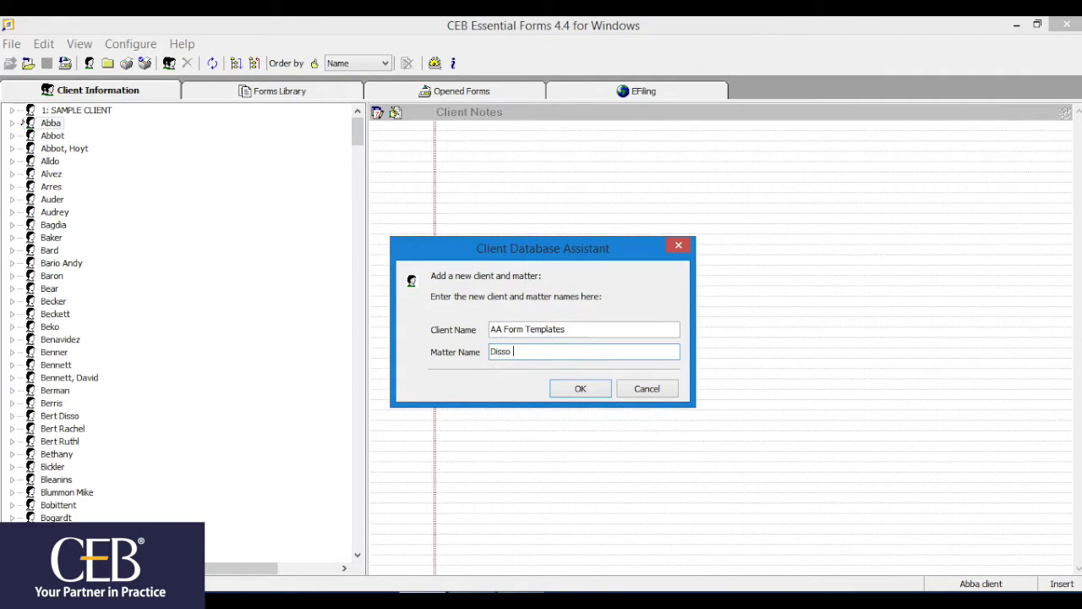
{"action": "left_click", "coordinate": [554, 387]}
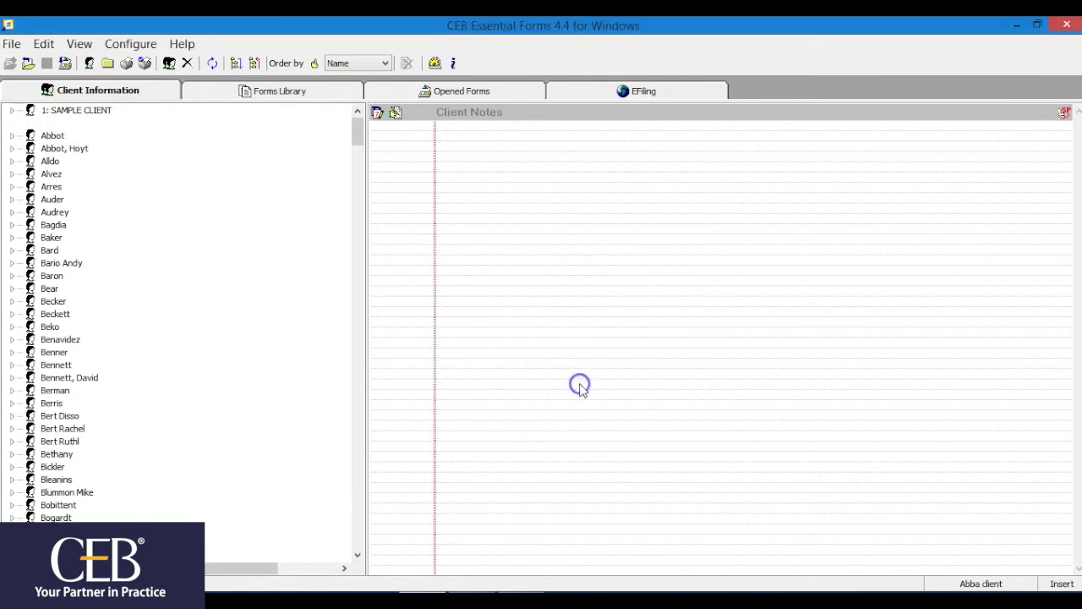
{"action": "left_click", "coordinate": [502, 354]}
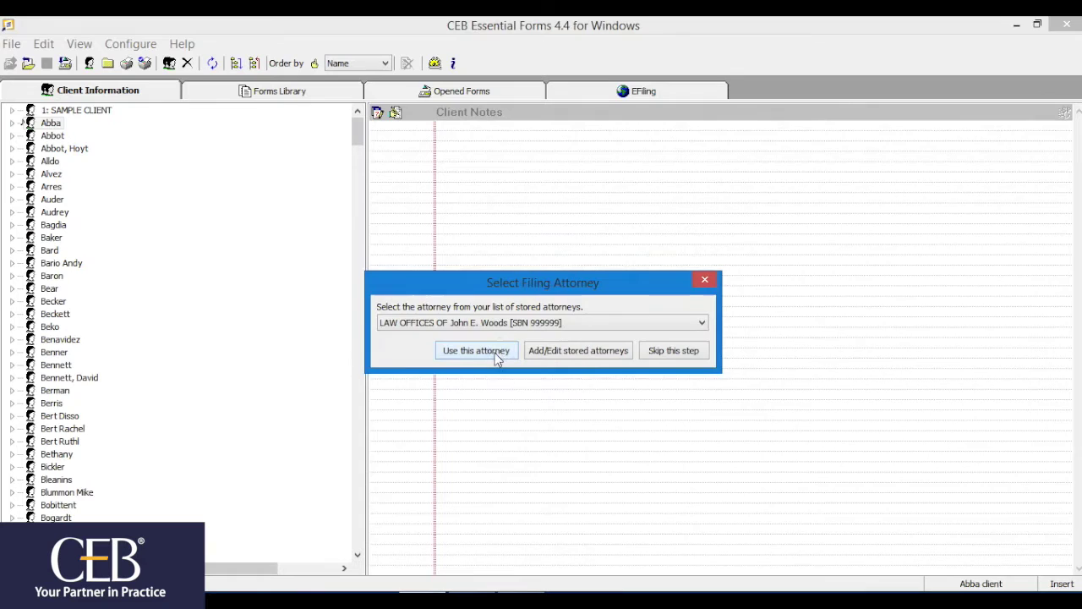
{"action": "left_click", "coordinate": [496, 357]}
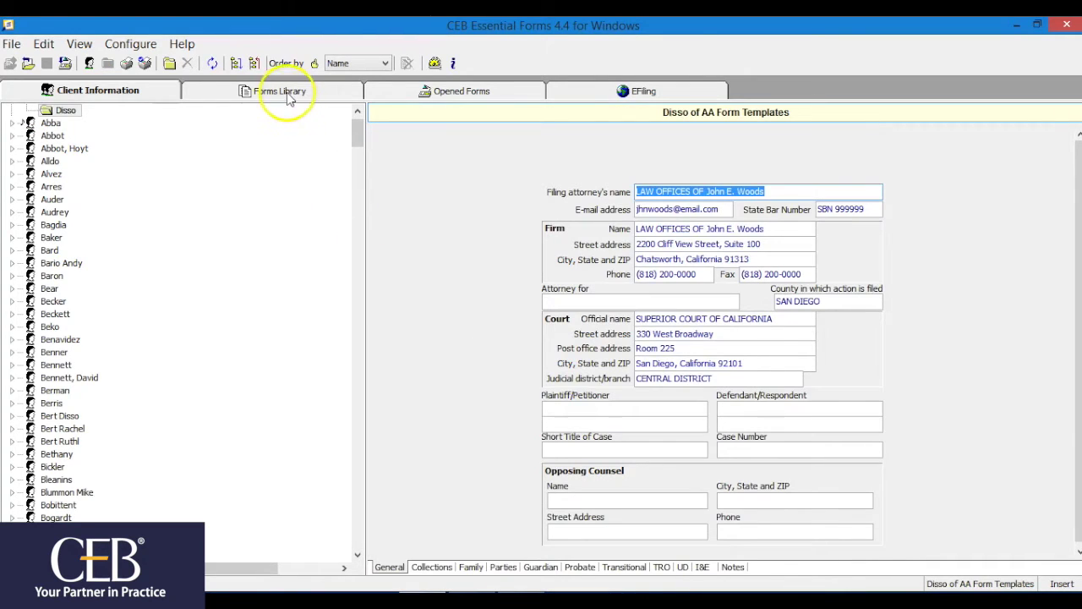
Open Petition-Marriage FL-100 and check Dissolution, We are married, and Petitioner residence
{"action": "left_click", "coordinate": [287, 91]}
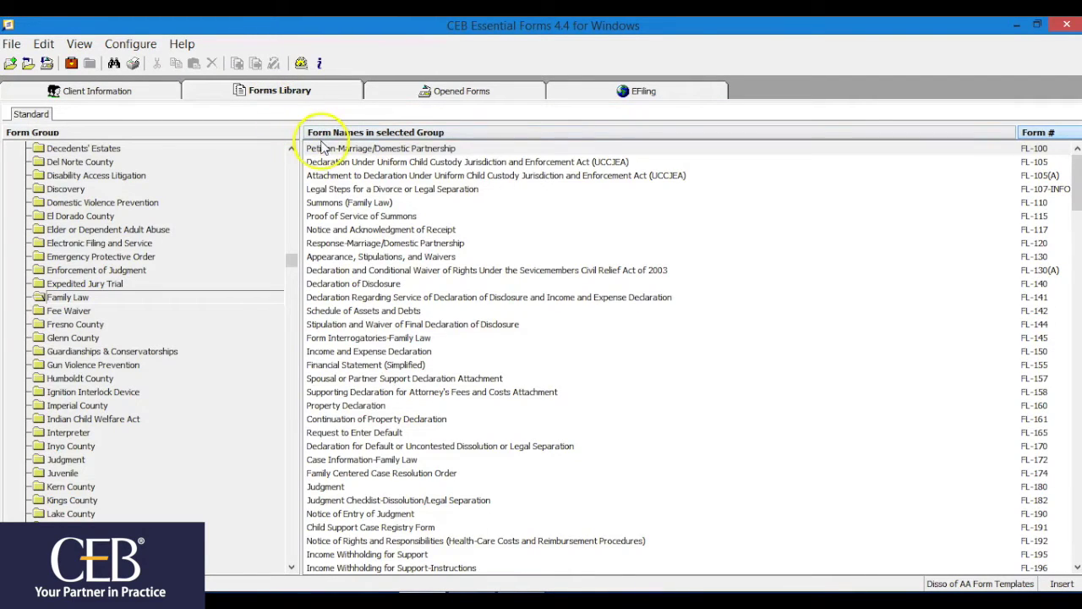
{"action": "left_click", "coordinate": [323, 150]}
{"action": "double_click", "coordinate": [322, 150]}
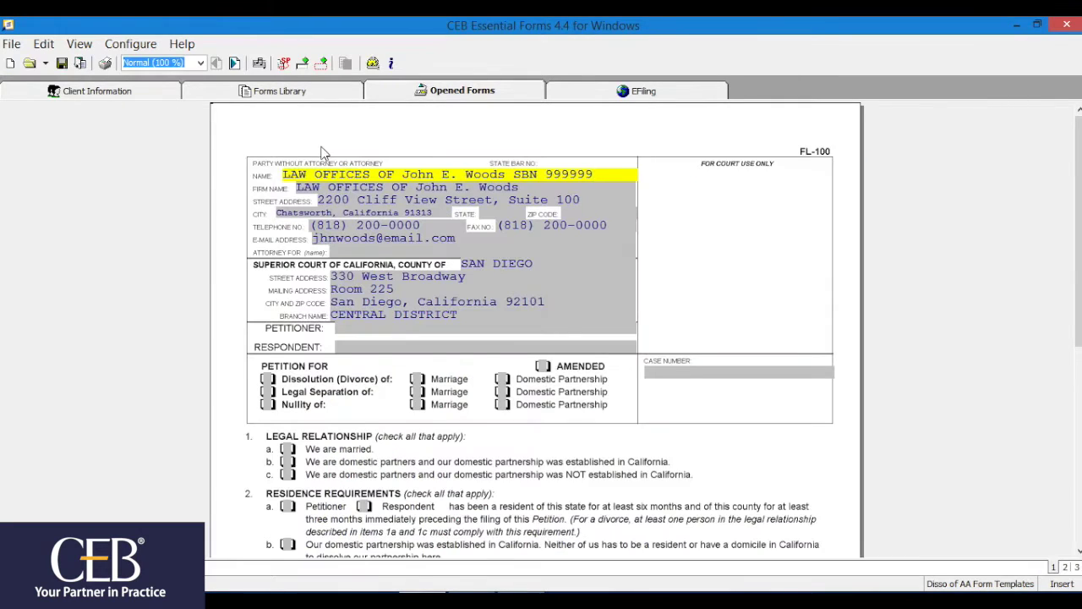
{"action": "left_click", "coordinate": [267, 379]}
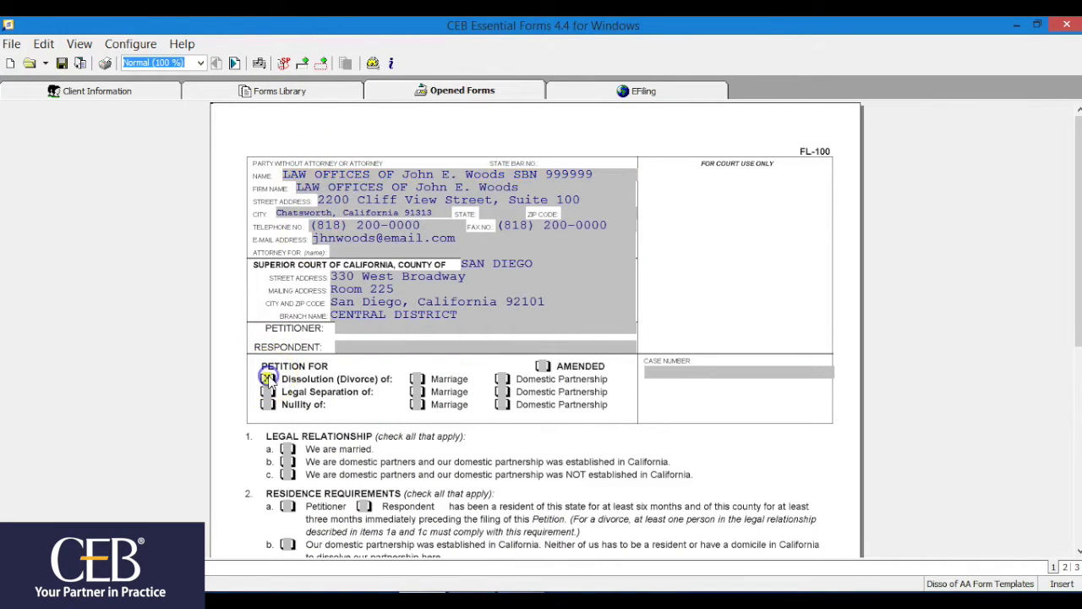
{"action": "left_click", "coordinate": [287, 448]}
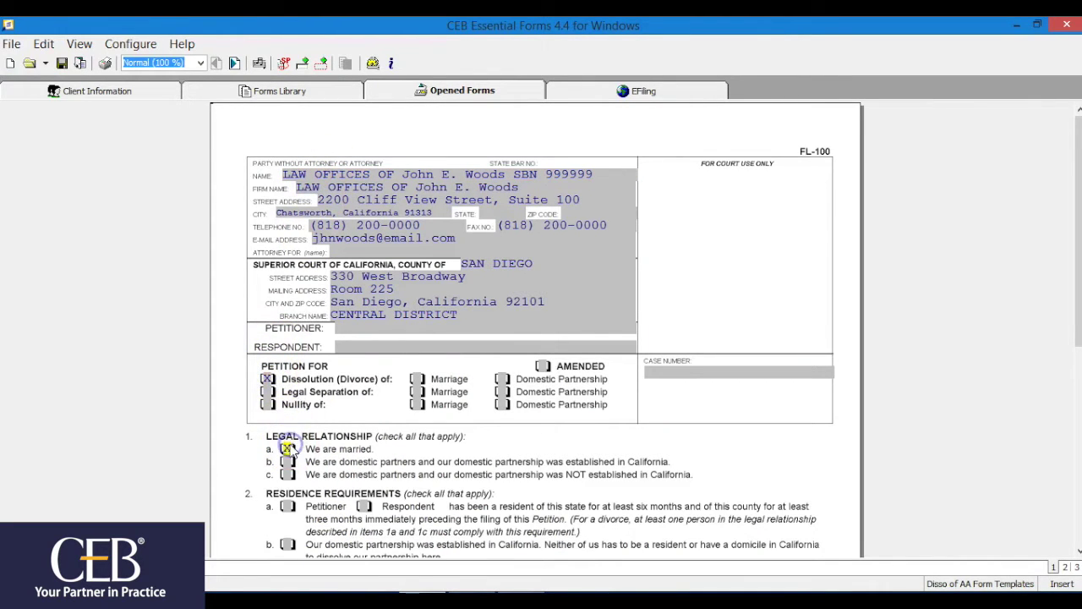
{"action": "left_click", "coordinate": [288, 506]}
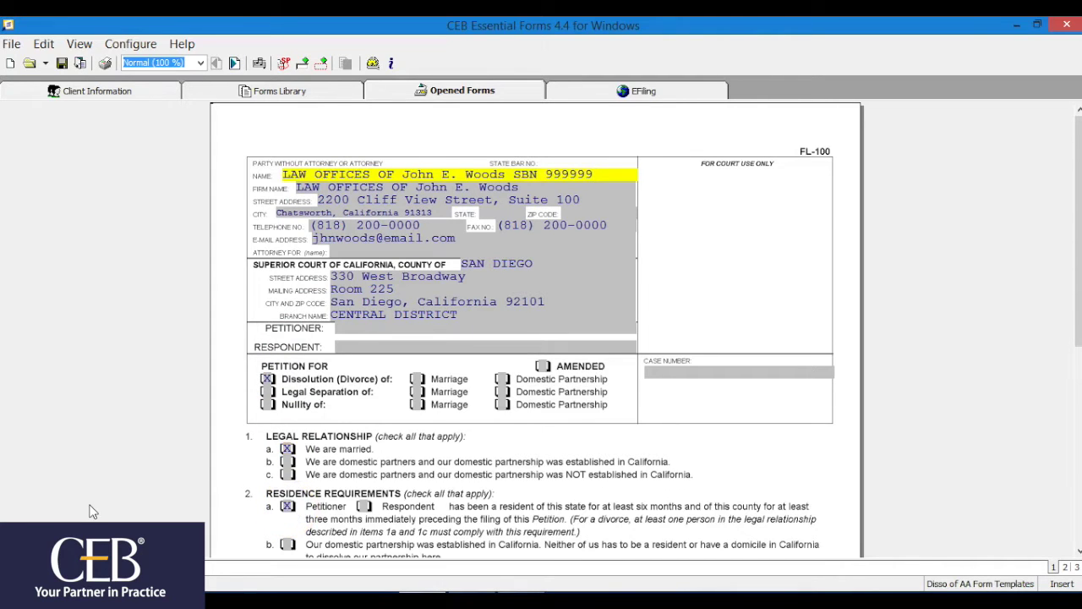
Close the petition and save the changes to the Disso matter
{"action": "key", "text": "ctrl+F4"}
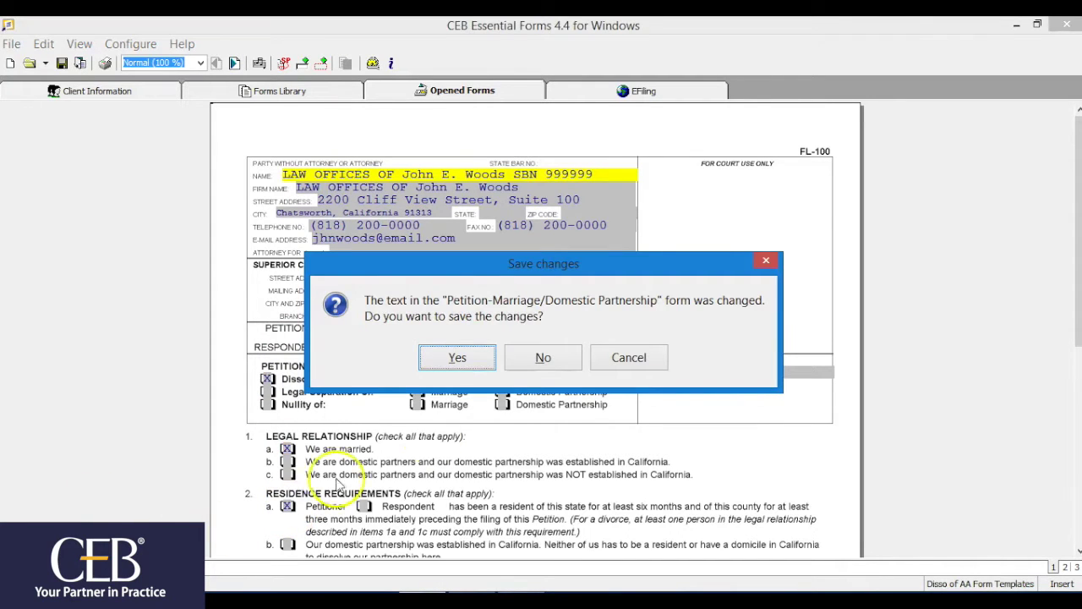
{"action": "left_click", "coordinate": [441, 357]}
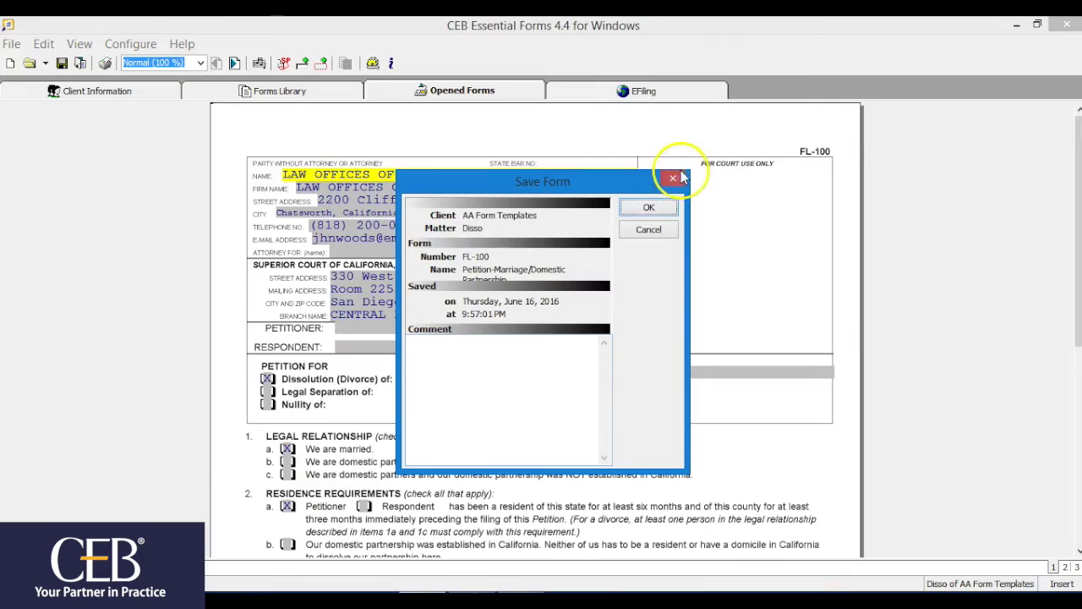
{"action": "left_click", "coordinate": [649, 208]}
{"action": "left_click", "coordinate": [101, 89]}
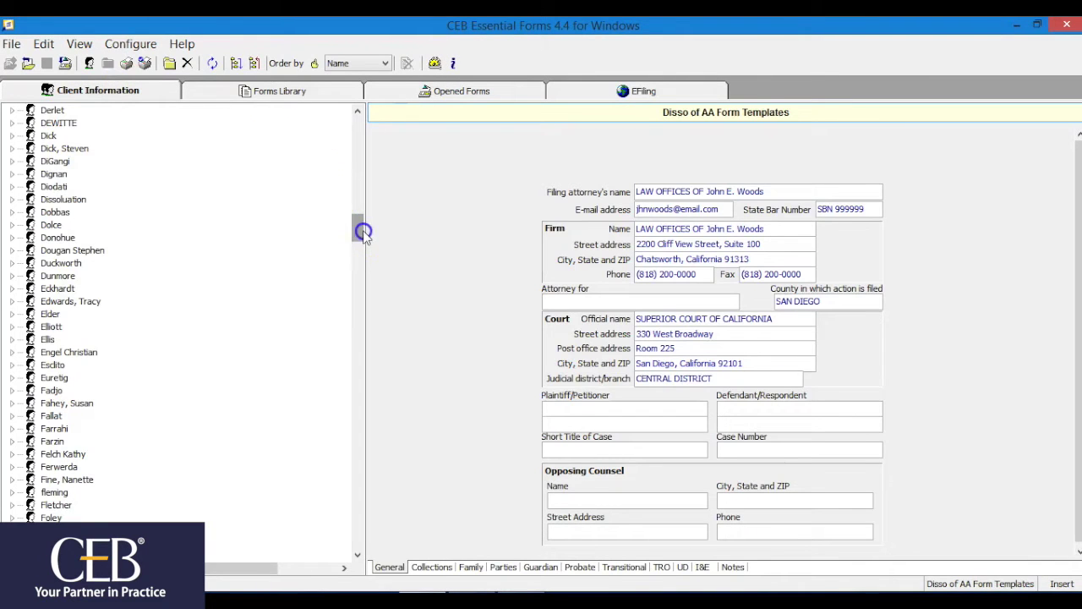
Copy the saved FL-100 petition from the Disso matter
{"action": "left_click_drag", "start_coordinate": [363, 222], "coordinate": [362, 110]}
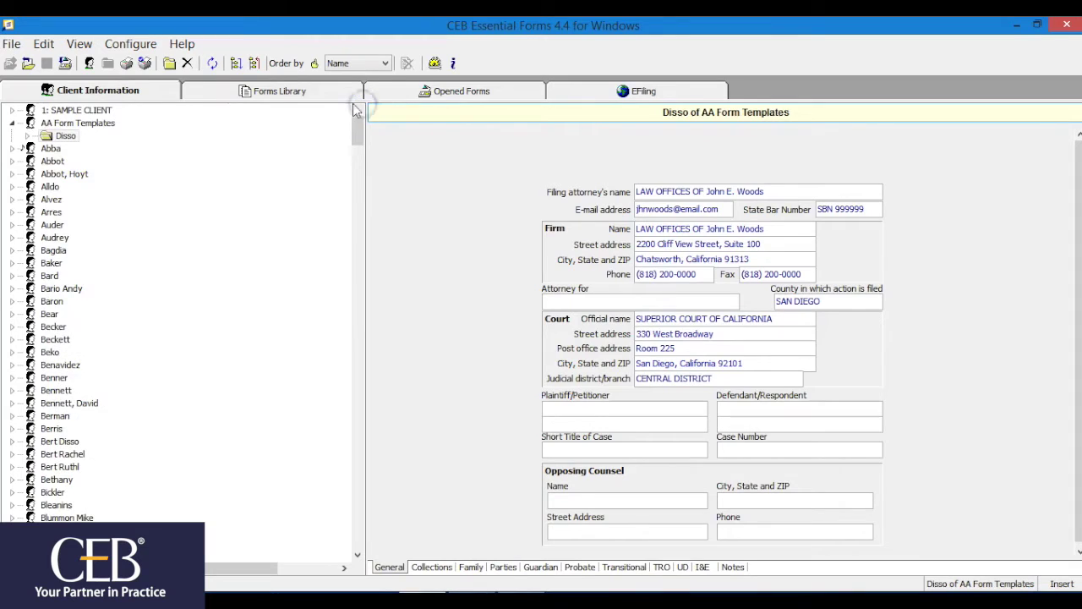
{"action": "left_click", "coordinate": [83, 134]}
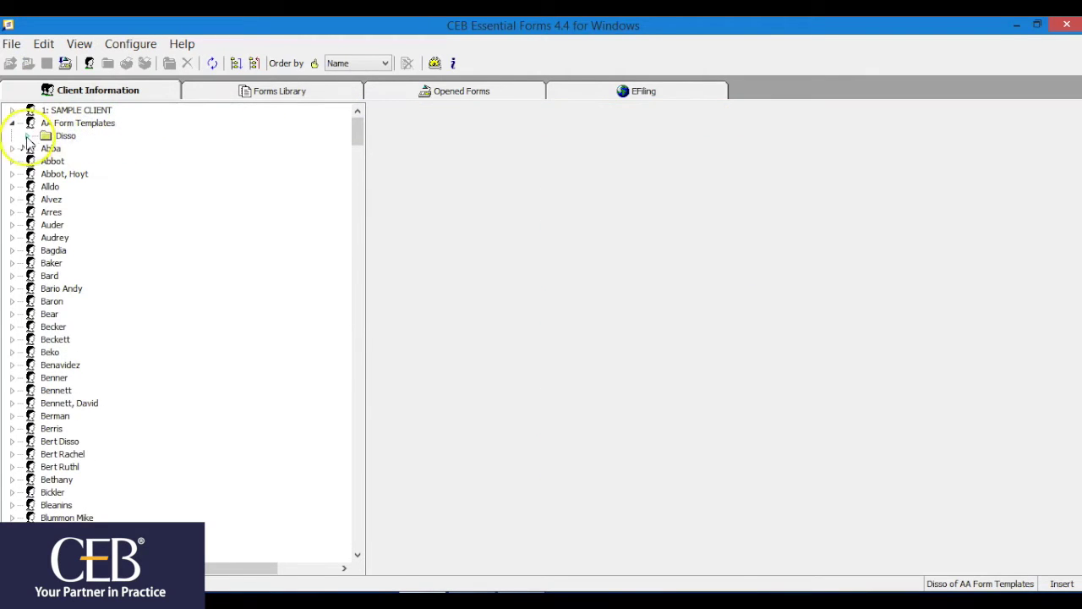
{"action": "left_click", "coordinate": [27, 135]}
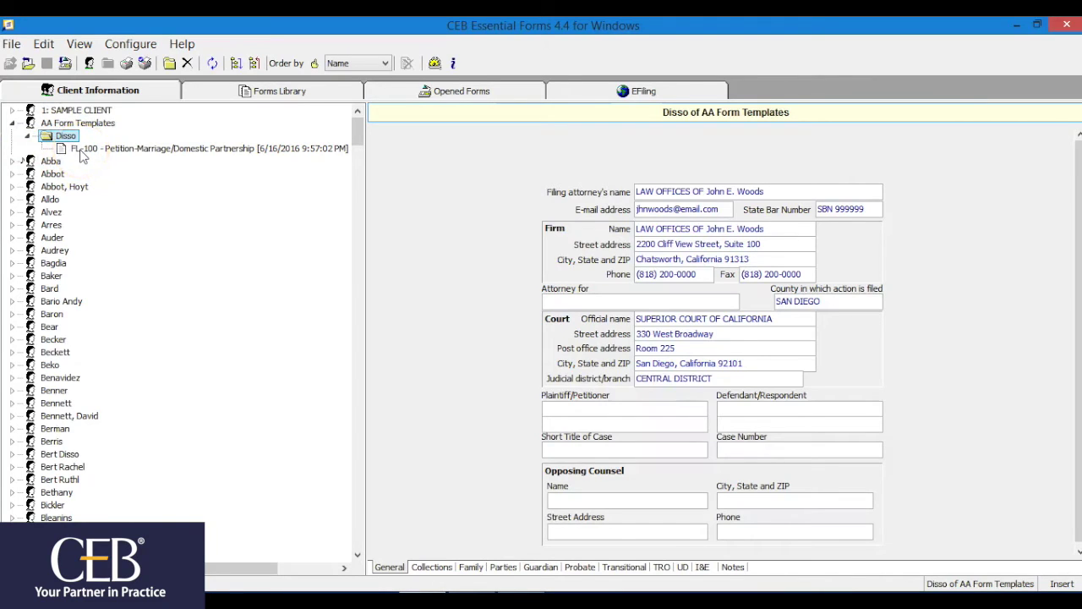
{"action": "left_click", "coordinate": [82, 150]}
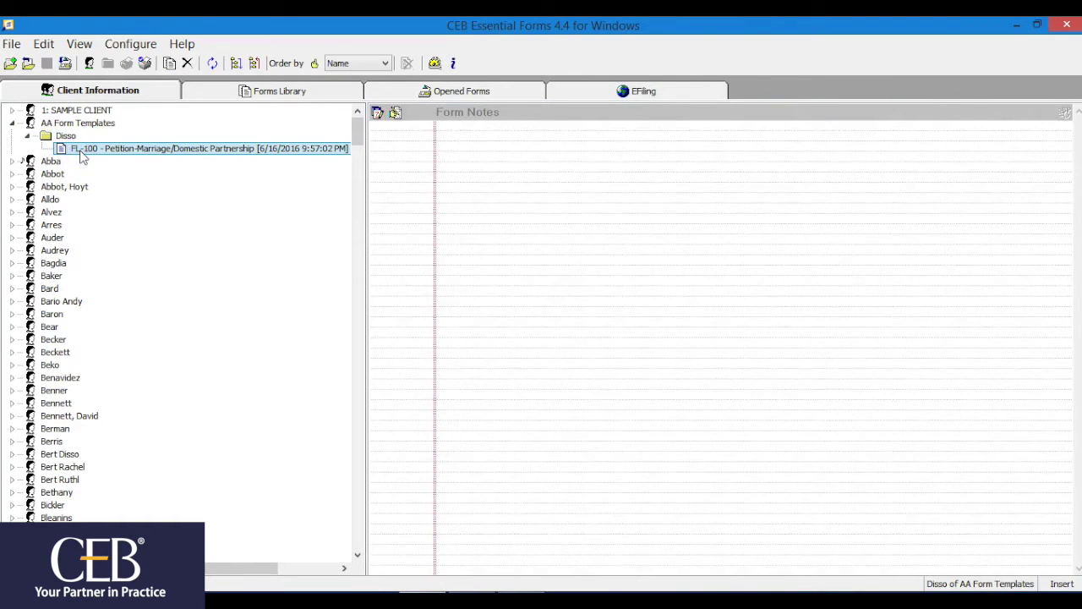
{"action": "left_click", "coordinate": [44, 44]}
{"action": "left_click", "coordinate": [71, 103]}
Paste the FL-100 into SAMPLE CLIENT's New Matter and drag in a second copy from Disso
{"action": "left_click", "coordinate": [20, 112]}
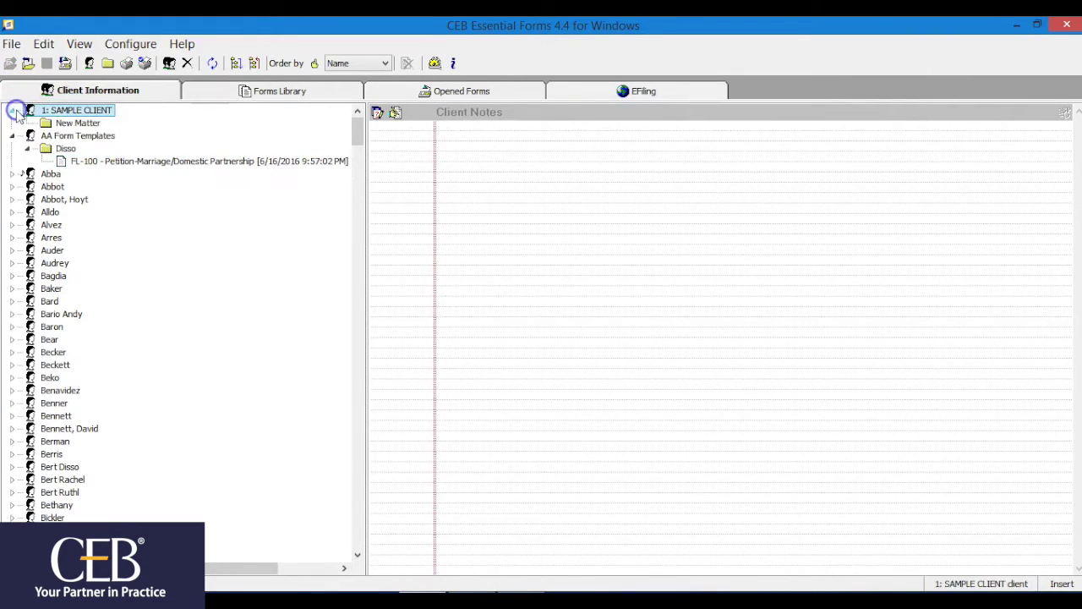
{"action": "left_click", "coordinate": [73, 123]}
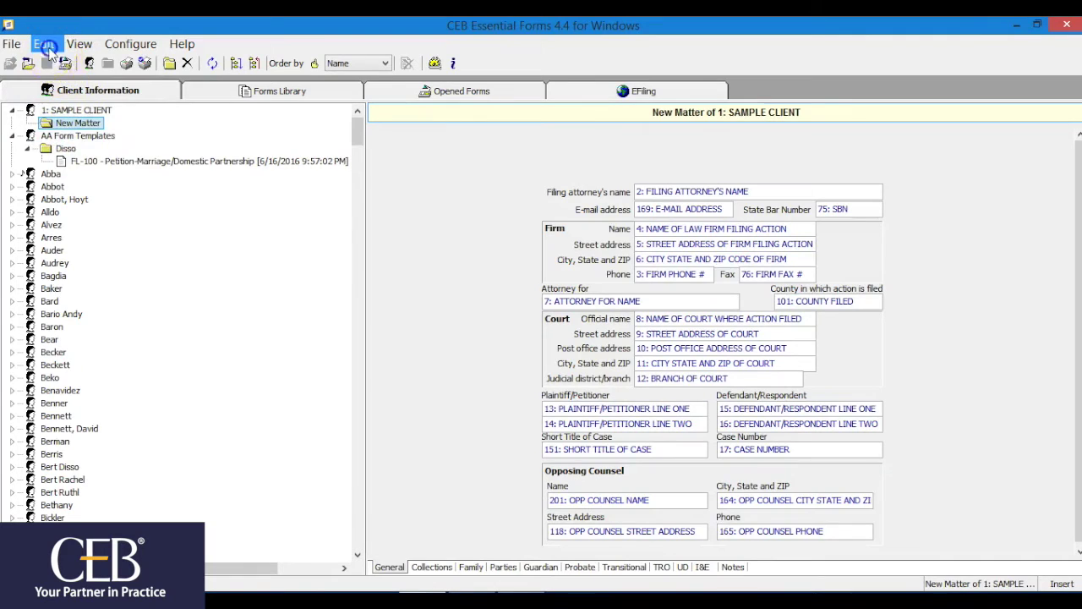
{"action": "left_click", "coordinate": [44, 44]}
{"action": "left_click", "coordinate": [72, 121]}
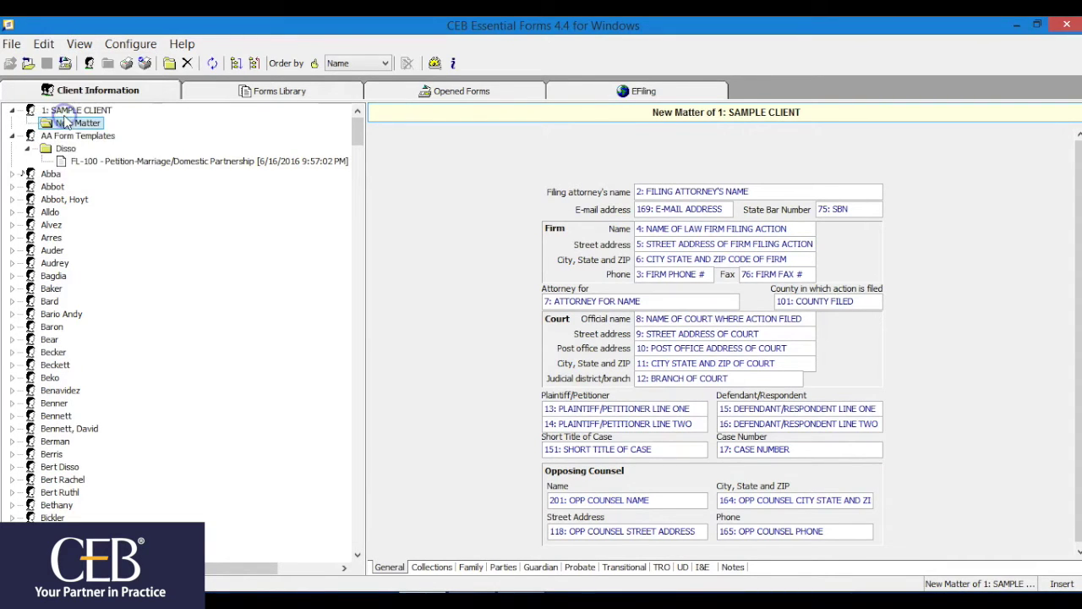
{"action": "left_click", "coordinate": [27, 123]}
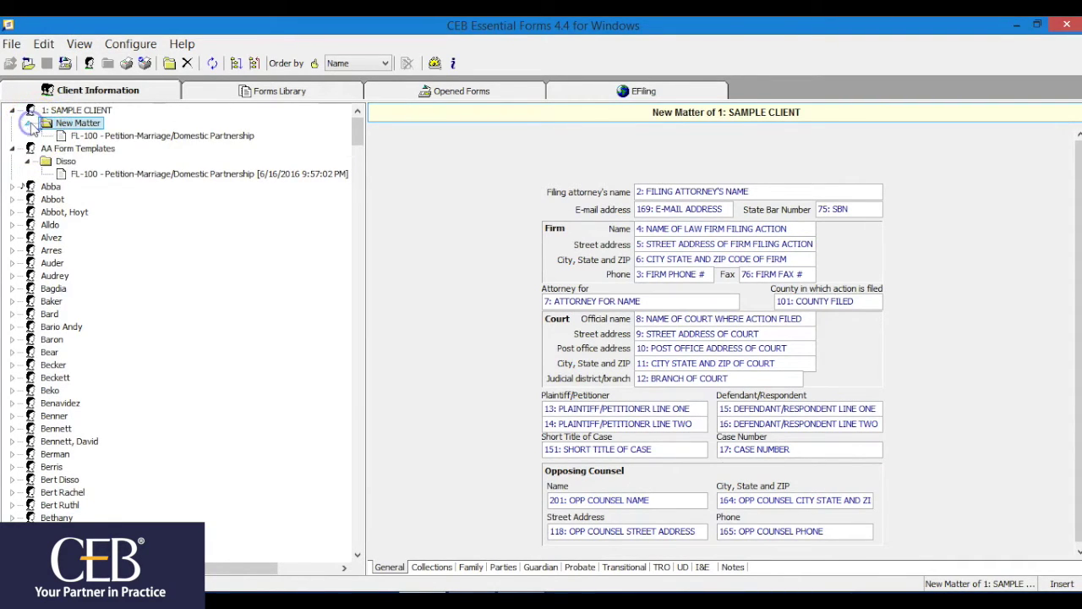
{"action": "left_click", "coordinate": [82, 137]}
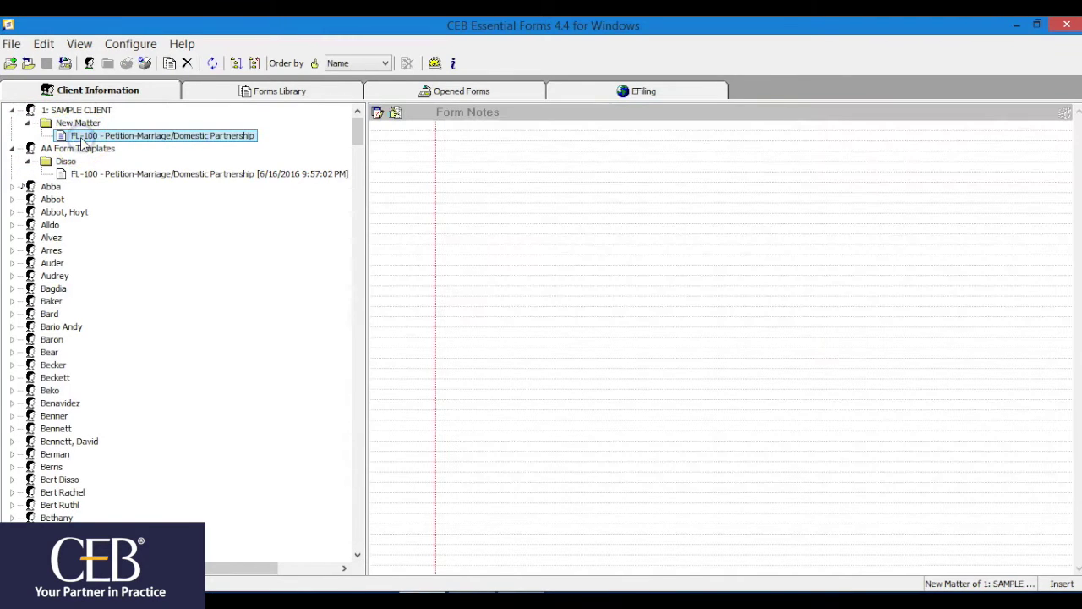
{"action": "left_click", "coordinate": [85, 174]}
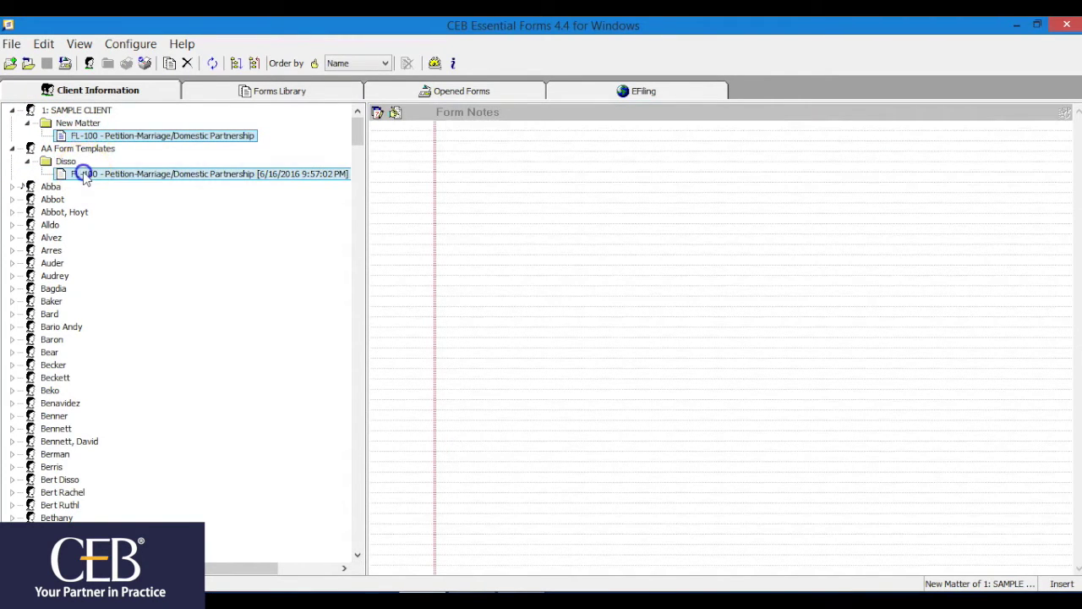
{"action": "left_click_drag", "start_coordinate": [85, 178], "coordinate": [75, 137]}
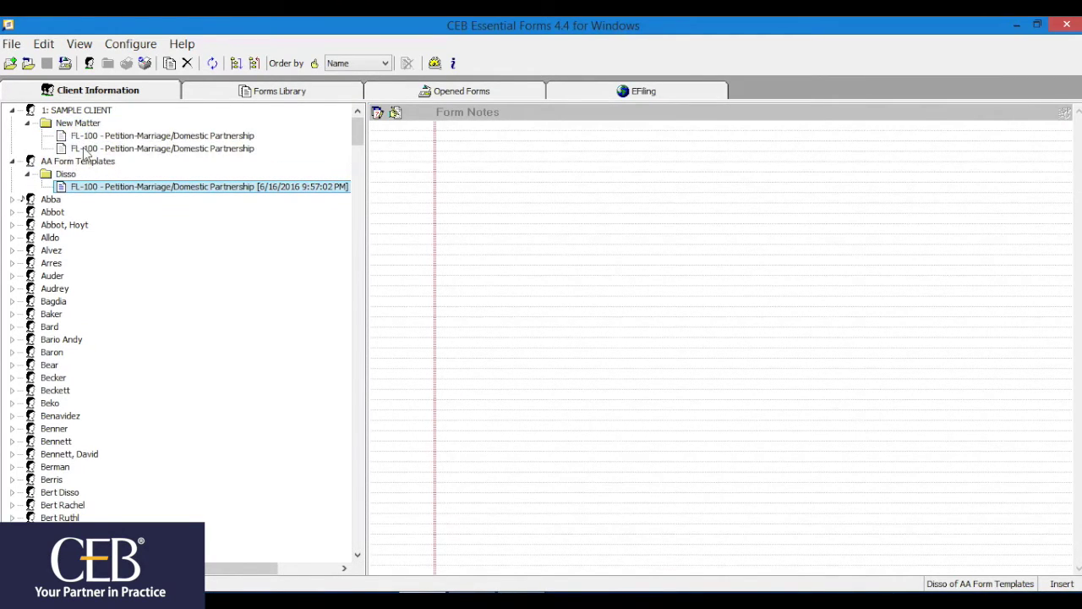
Open the second FL-100 copy under New Matter to review its filled-in fields
{"action": "double_click", "coordinate": [85, 148]}
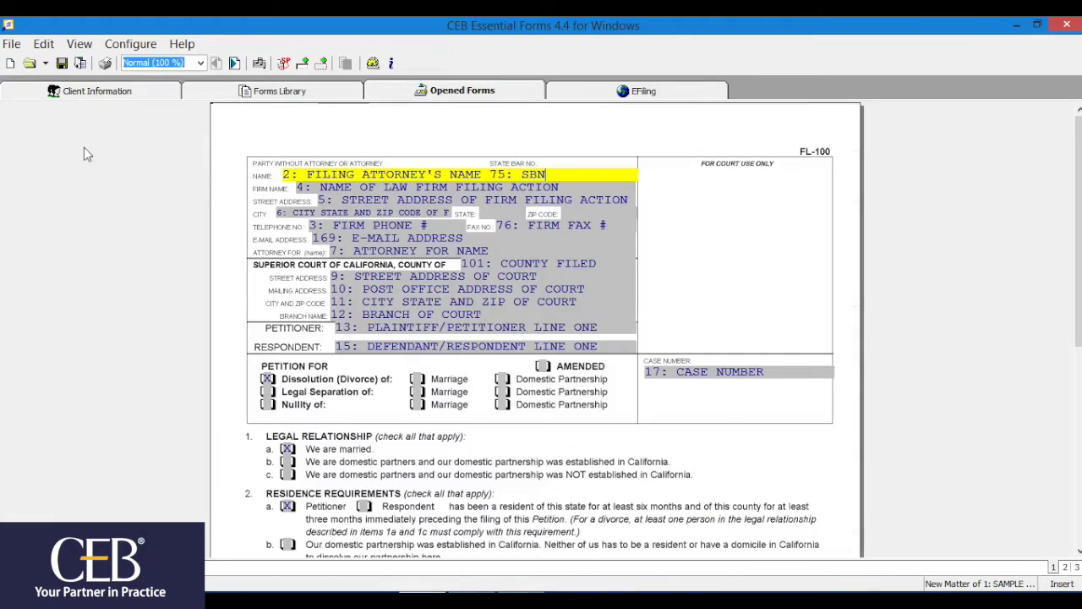
{"action": "left_click", "coordinate": [148, 176]}
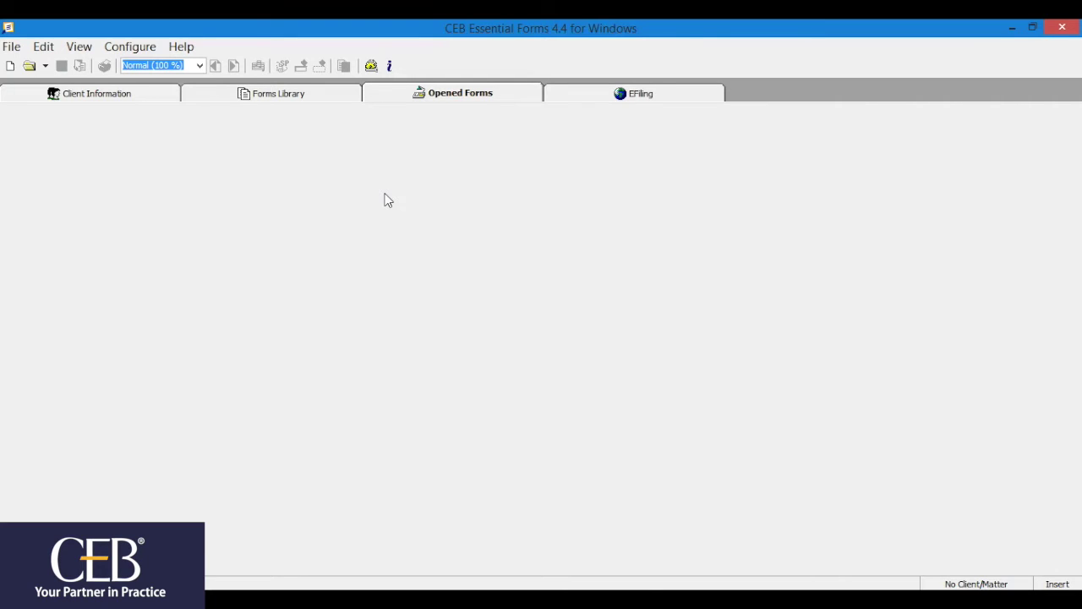
Add a dated client note reading 'On Vacation May -June'
{"action": "left_click", "coordinate": [125, 96]}
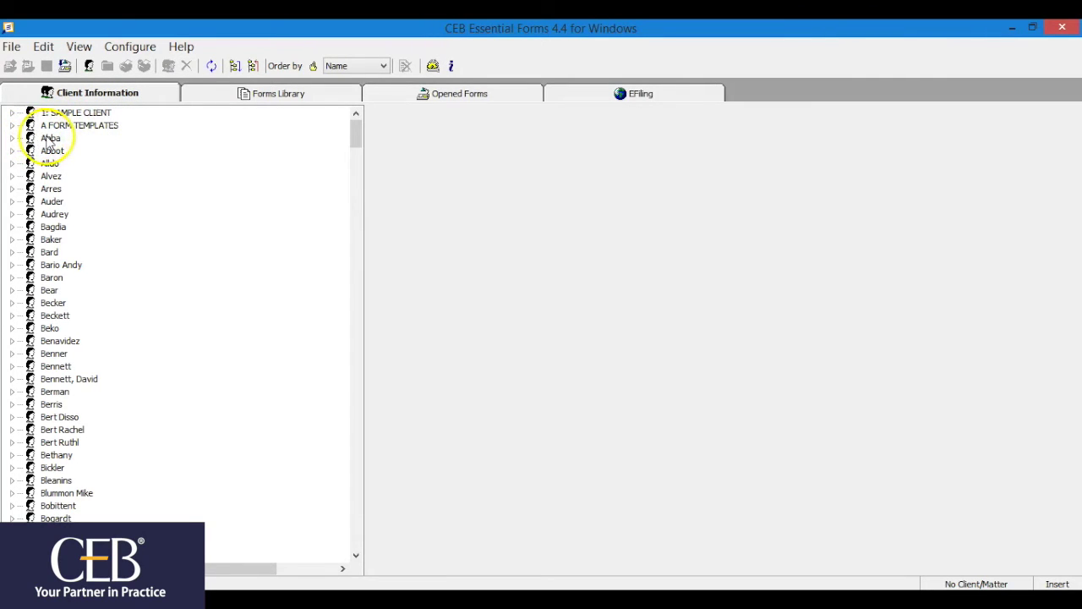
{"action": "left_click", "coordinate": [48, 140]}
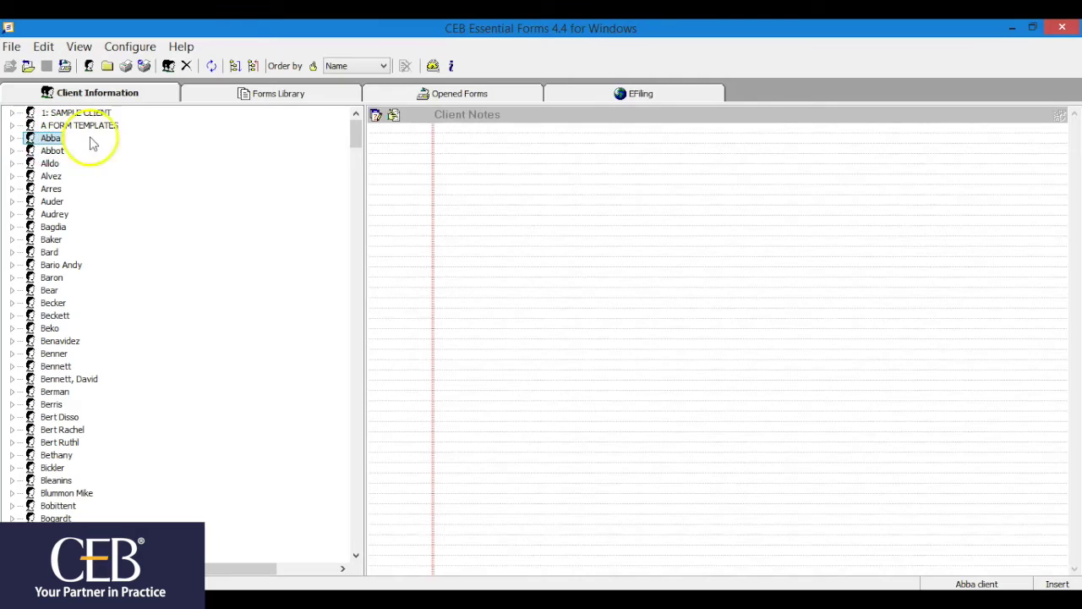
{"action": "left_click", "coordinate": [376, 115]}
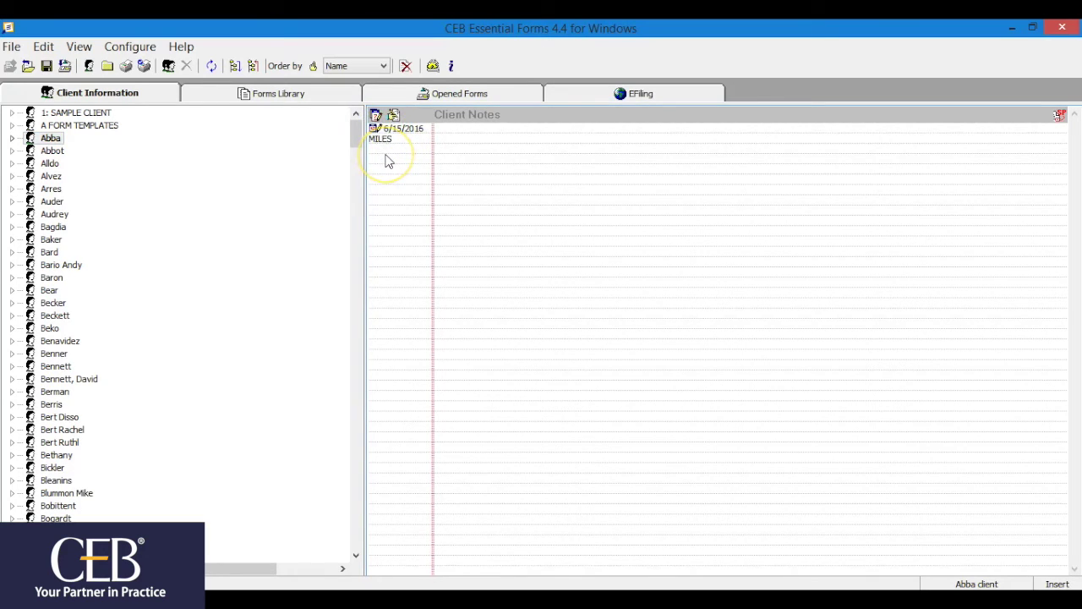
{"action": "type", "text": "On Vacation May "}
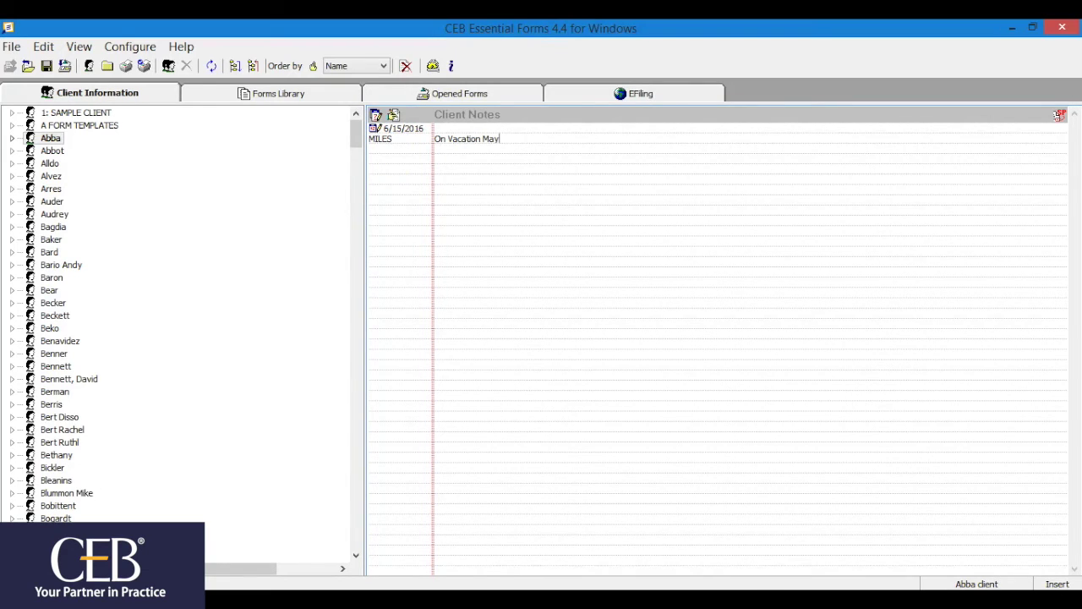
{"action": "type", "text": "-June"}
Remove '-June' from the client note, save the change, and refresh the notes
{"action": "left_click", "coordinate": [393, 116]}
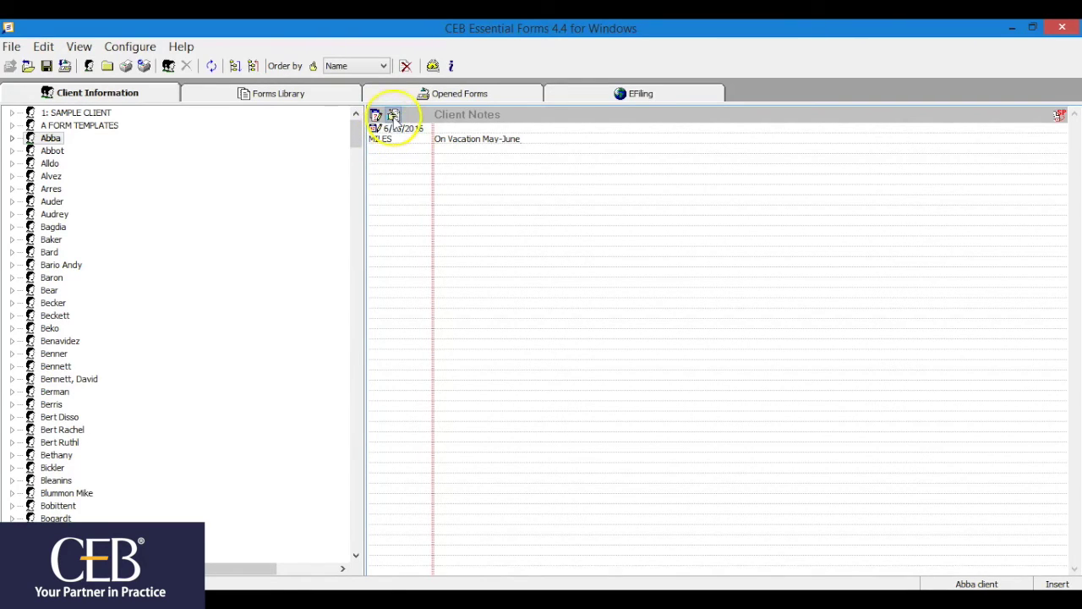
{"action": "left_click", "coordinate": [394, 116]}
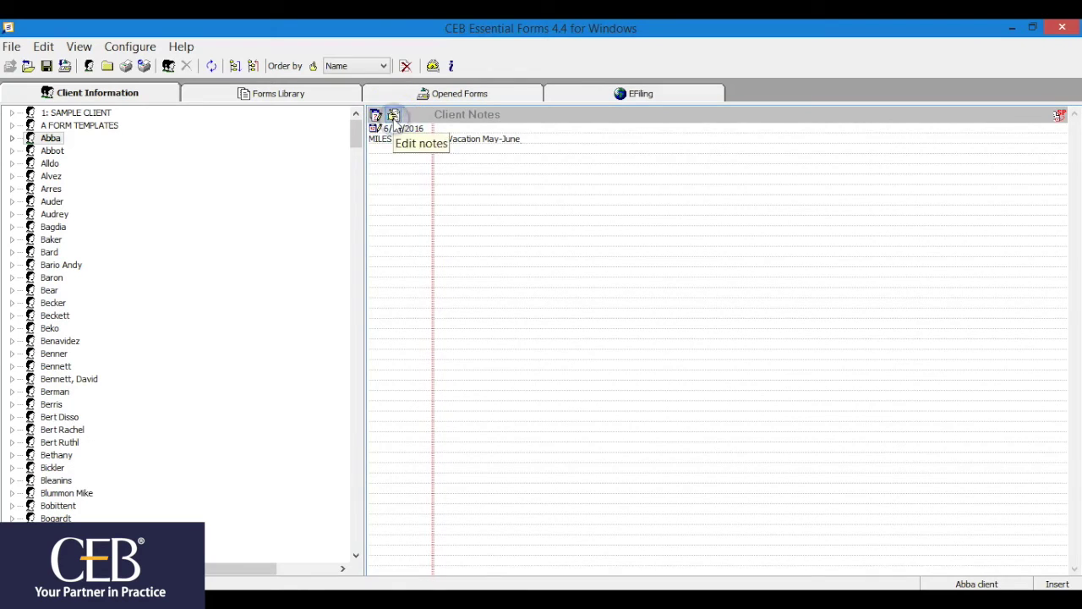
{"action": "key", "text": "BackSpace"}
{"action": "key", "text": "BackSpace"}
{"action": "key", "text": "BackSpace"}
{"action": "key", "text": "BackSpace"}
{"action": "key", "text": "BackSpace"}
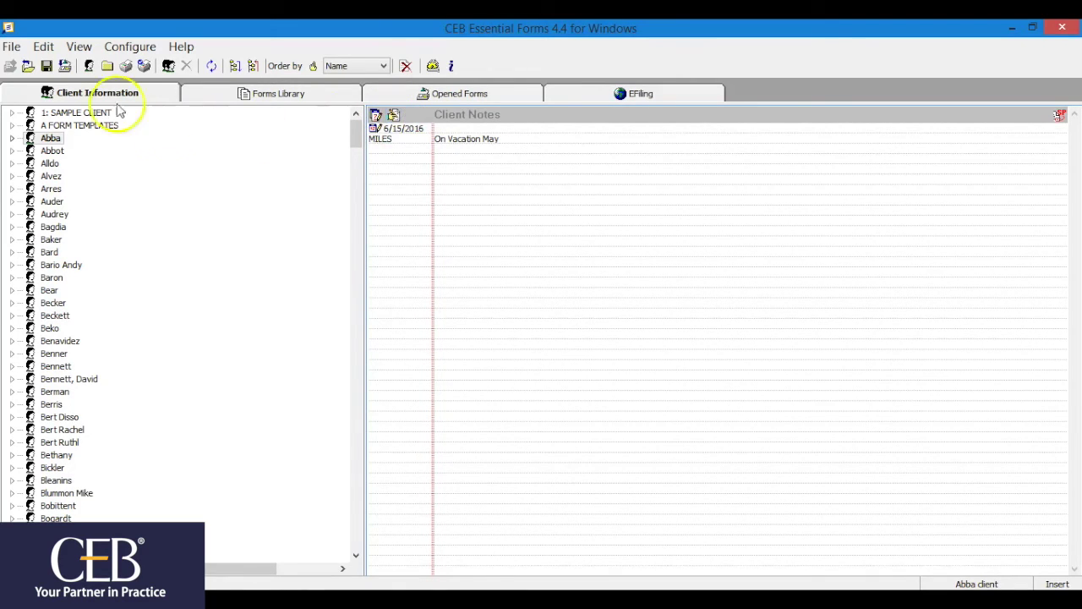
{"action": "left_click", "coordinate": [46, 67]}
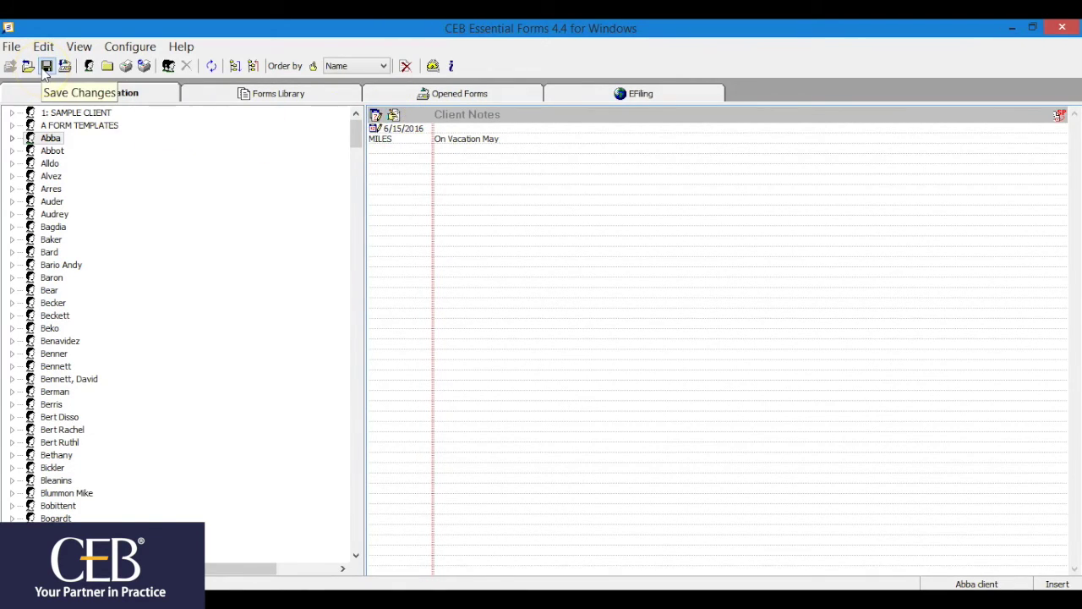
{"action": "left_click", "coordinate": [125, 68]}
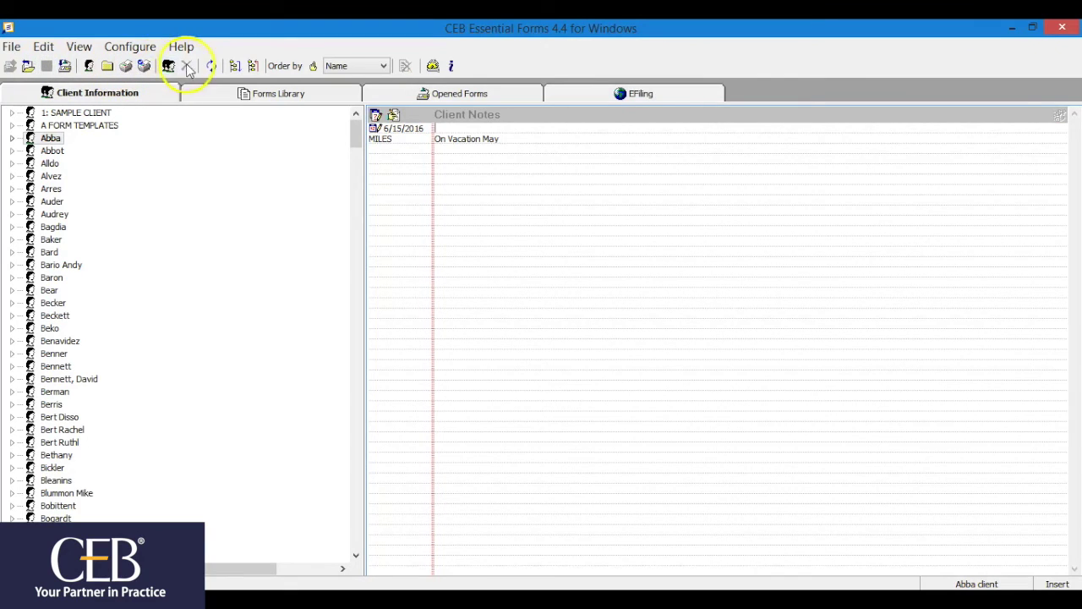
{"action": "left_click", "coordinate": [211, 68]}
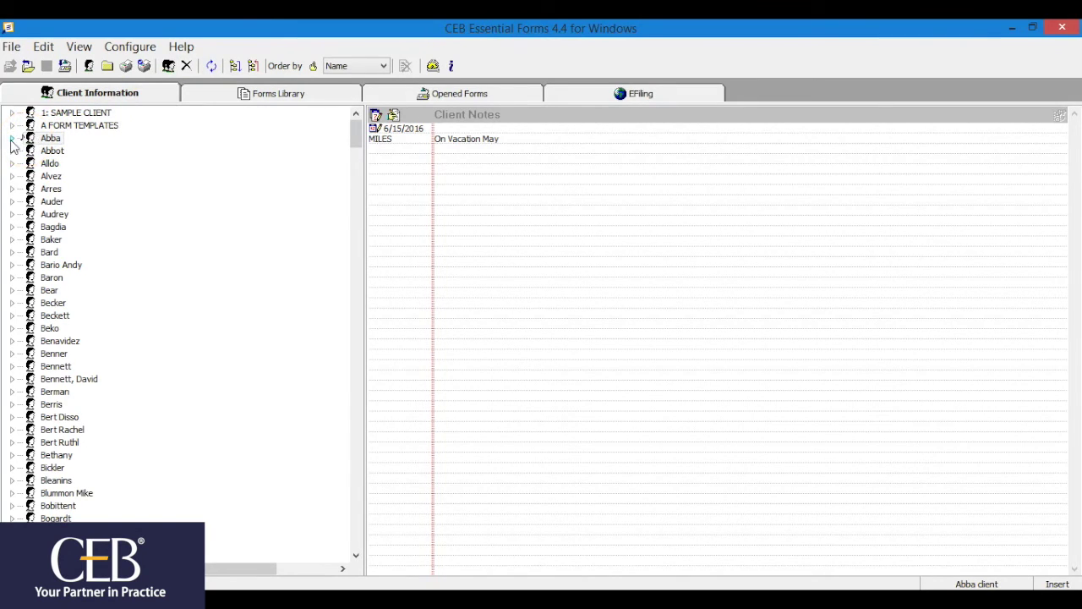
Start a new 'To Be Filed' form note on the first LACIV-105 under Descendants Estates
{"action": "left_click", "coordinate": [11, 138]}
{"action": "left_click", "coordinate": [27, 150]}
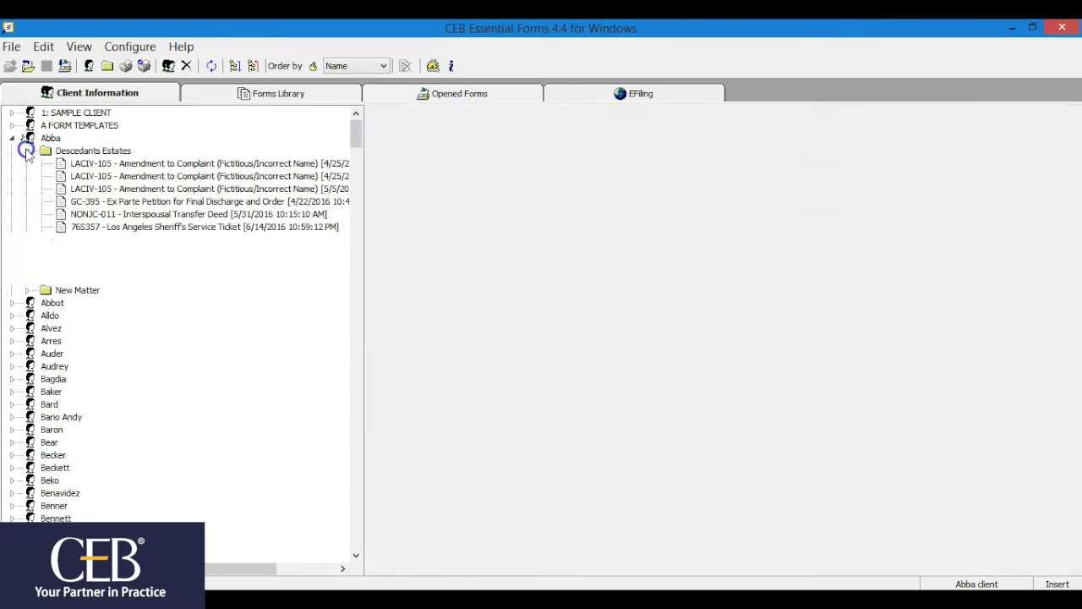
{"action": "left_click", "coordinate": [82, 165]}
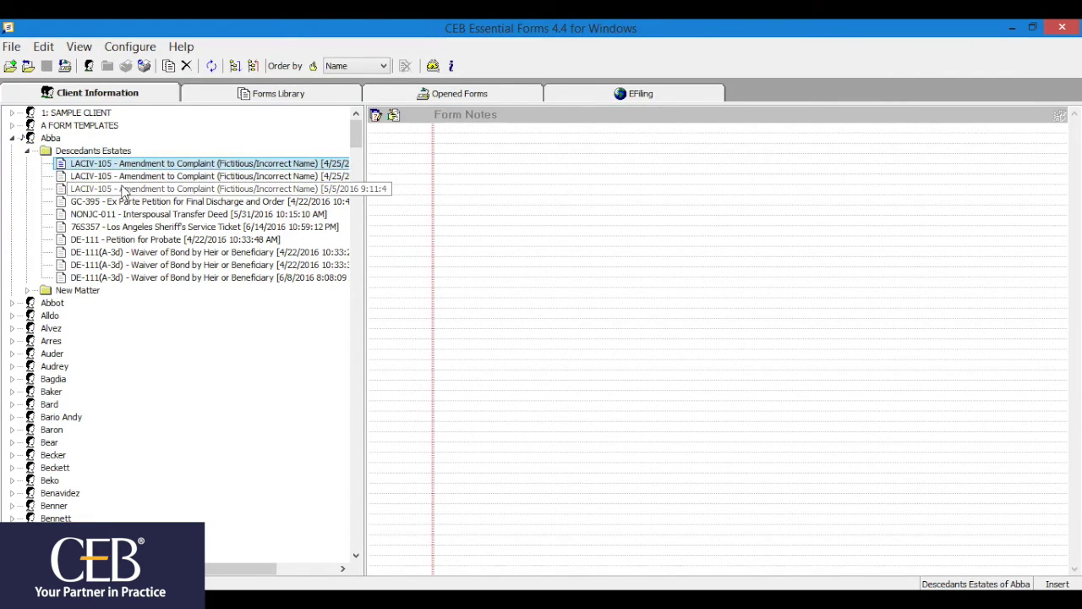
{"action": "left_click", "coordinate": [375, 116]}
{"action": "type", "text": "To "}
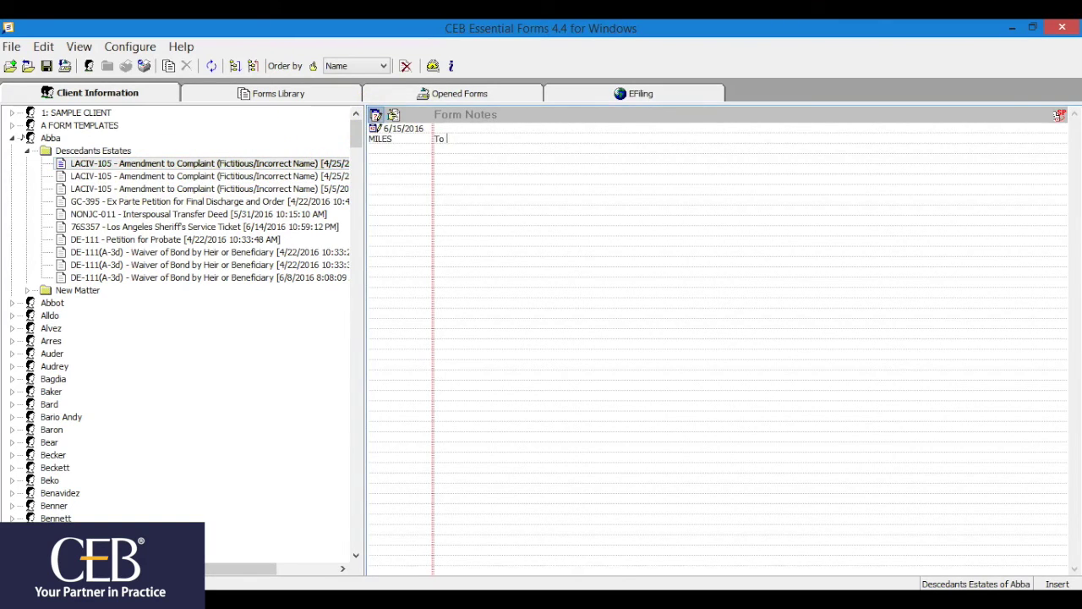
{"action": "type", "text": "Be Filed"}
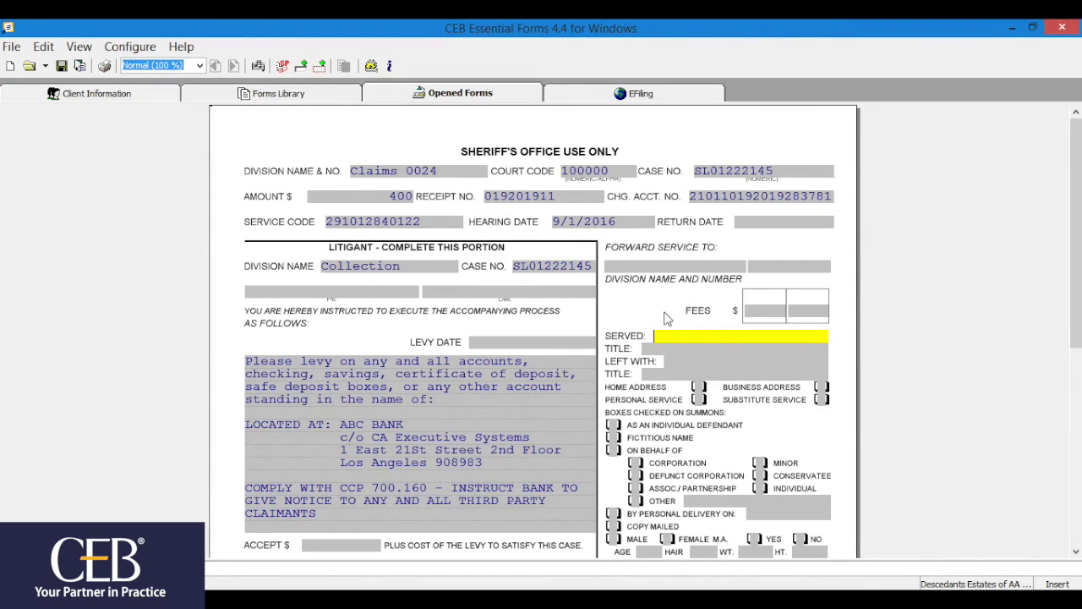
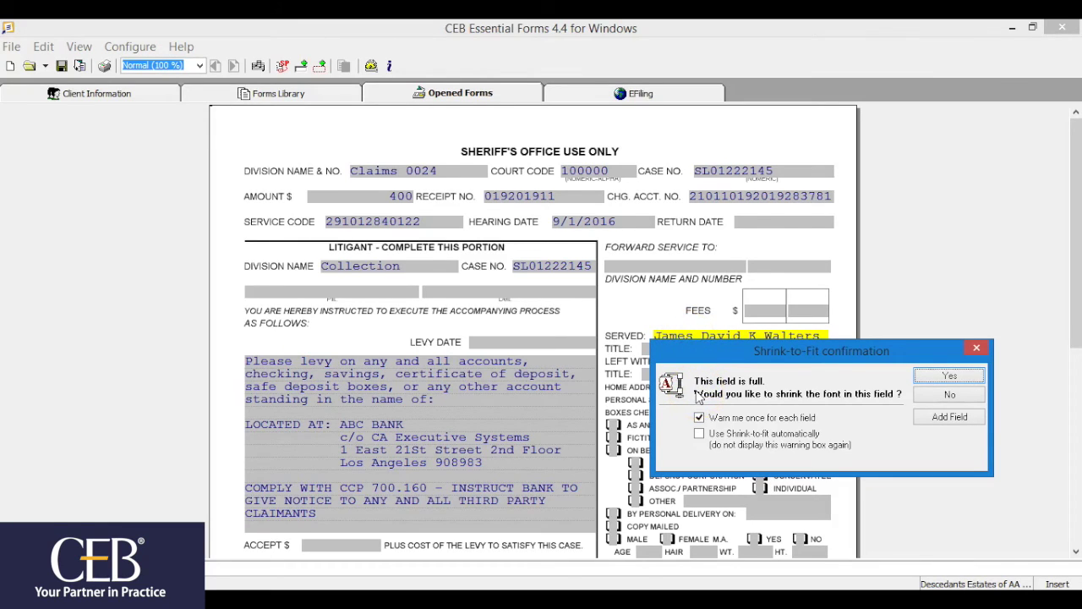
Enter the served person's full name and alias in Served, with automatic shrink-to-fit turned on
{"action": "left_click", "coordinate": [700, 435]}
{"action": "left_click", "coordinate": [700, 435]}
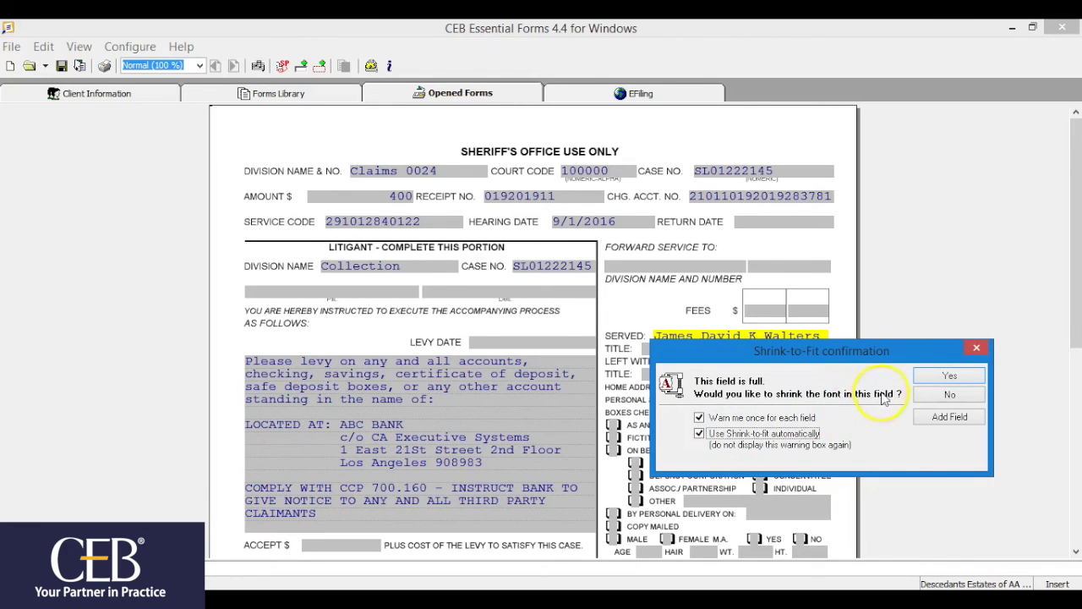
{"action": "left_click", "coordinate": [926, 377]}
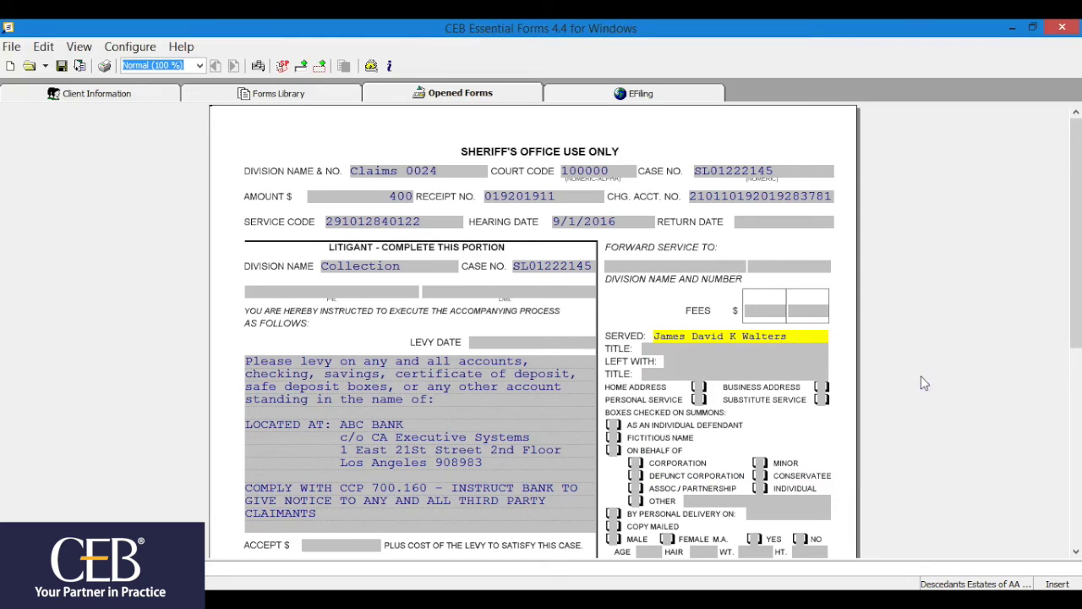
{"action": "type", "text": "aka Ji"}
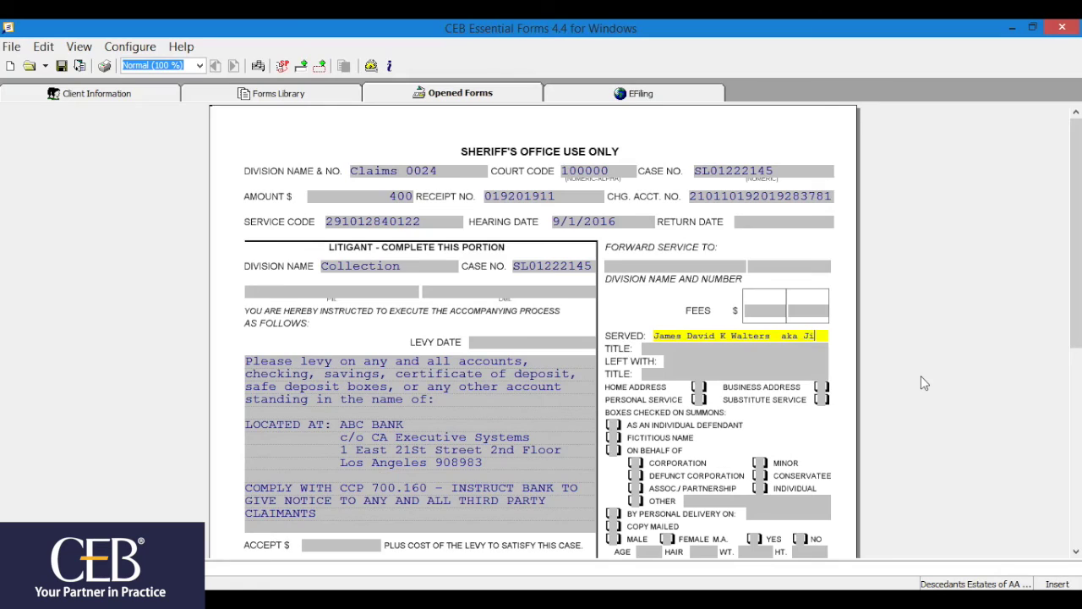
{"action": "type", "text": "mm"}
{"action": "key", "text": "BackSpace"}
{"action": "left_click", "coordinate": [873, 370]}
Restore the Served field's default font attributes, enlarging its text to 12 point
{"action": "left_click_drag", "start_coordinate": [830, 336], "coordinate": [658, 336]}
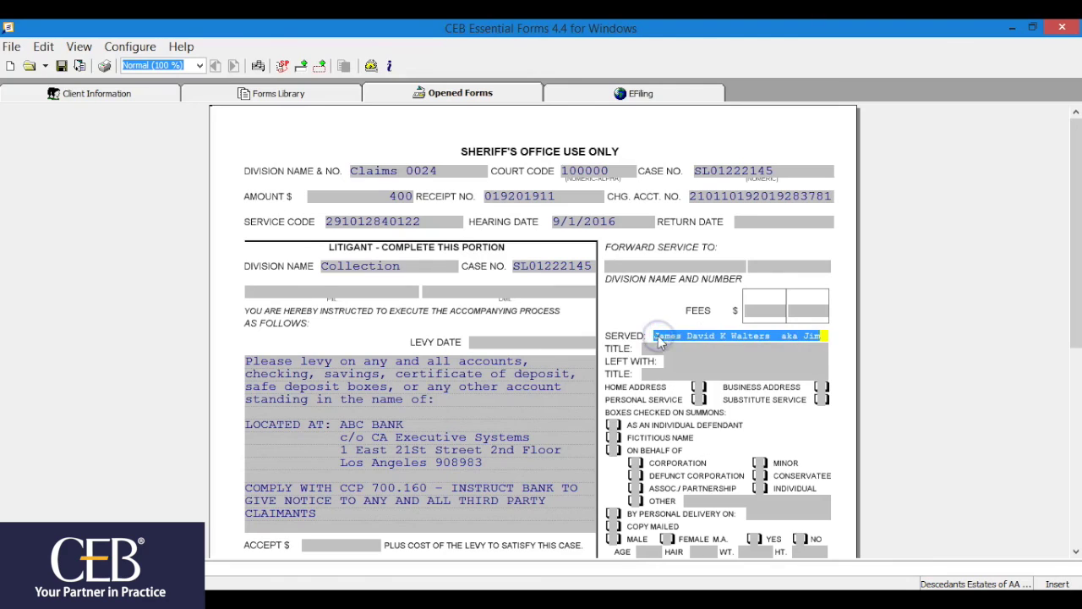
{"action": "right_click", "coordinate": [658, 336]}
{"action": "left_click", "coordinate": [691, 554]}
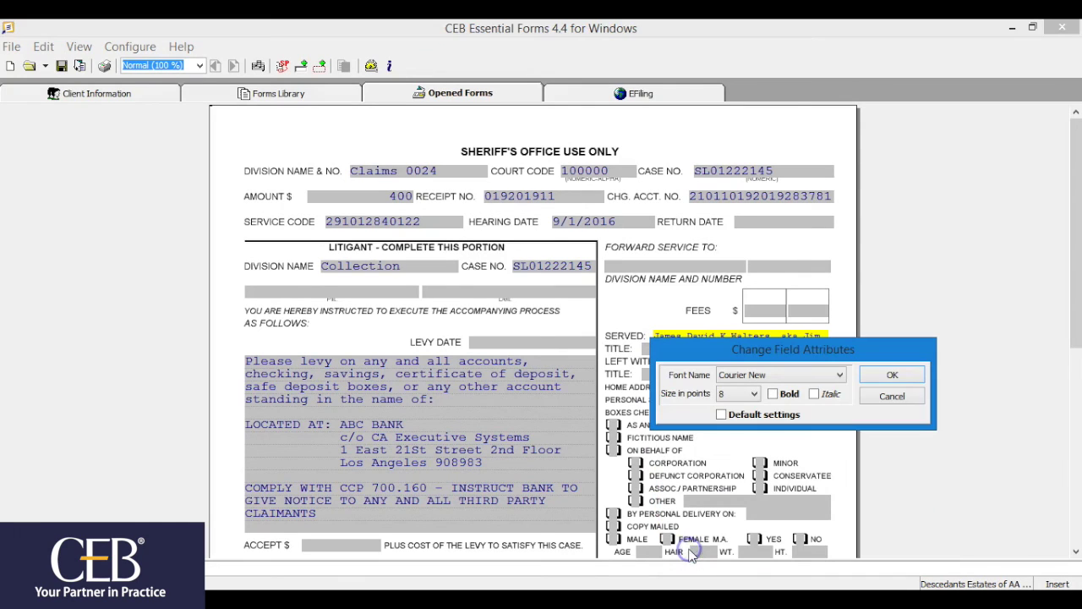
{"action": "left_click", "coordinate": [722, 414]}
{"action": "left_click", "coordinate": [583, 359]}
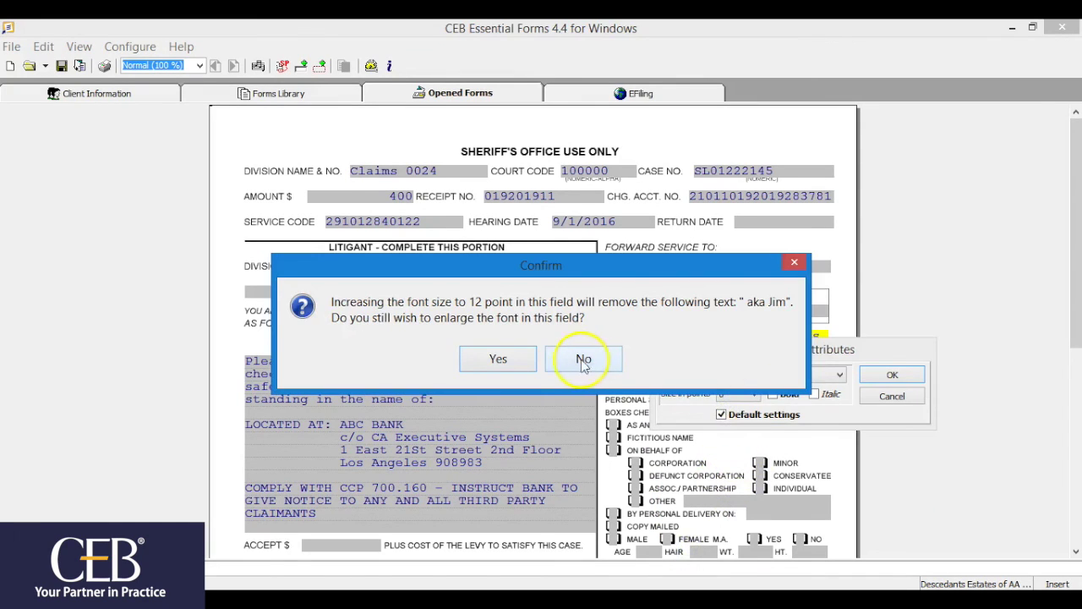
{"action": "left_click", "coordinate": [520, 359]}
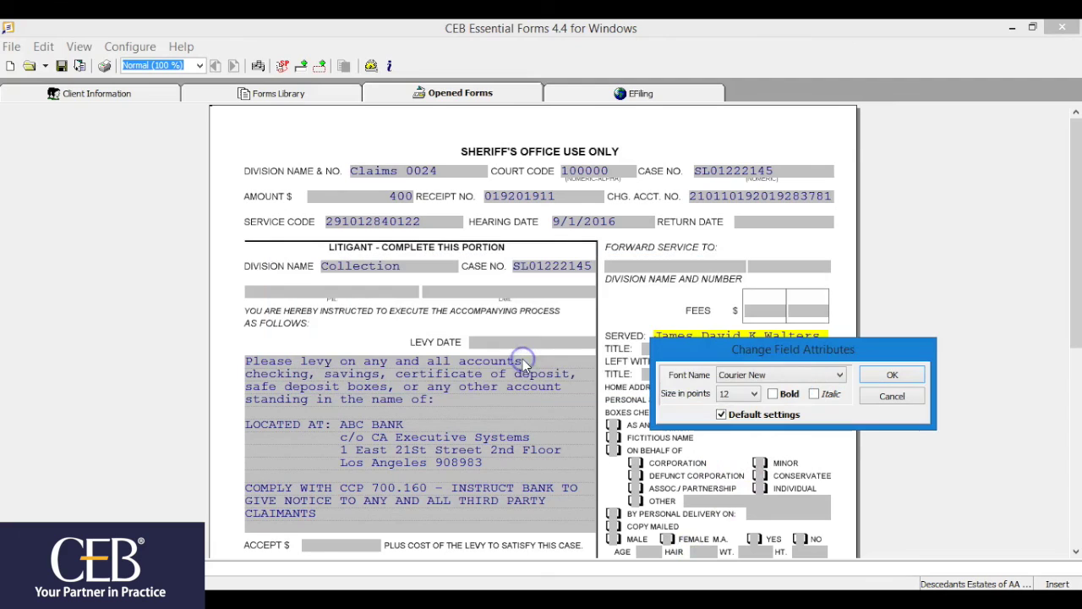
{"action": "left_click", "coordinate": [892, 378]}
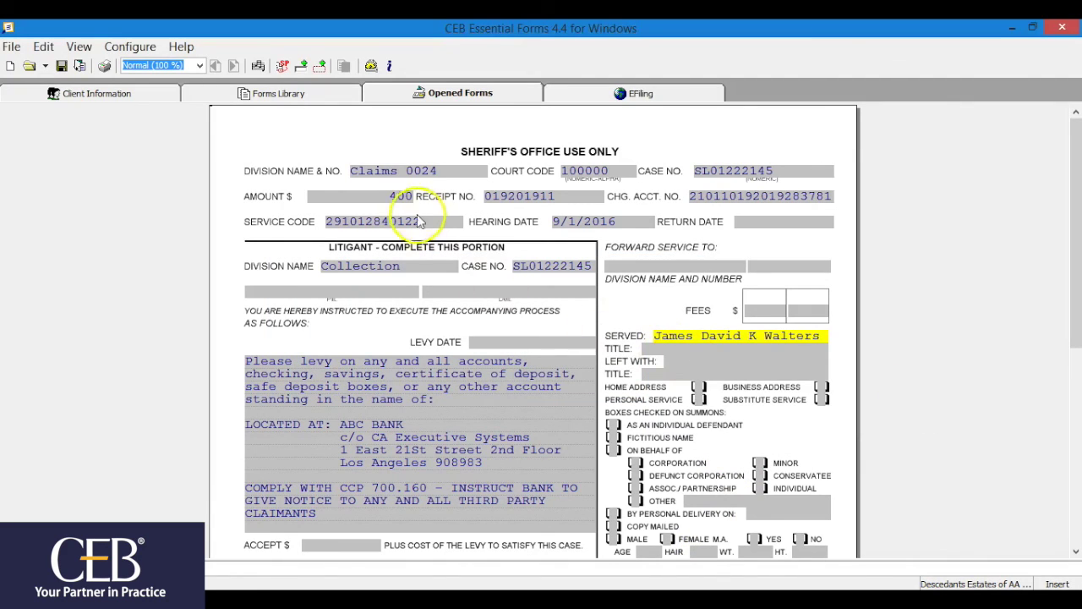
Show the Data Fields page of the Configure > Preferences options
{"action": "left_click", "coordinate": [133, 46]}
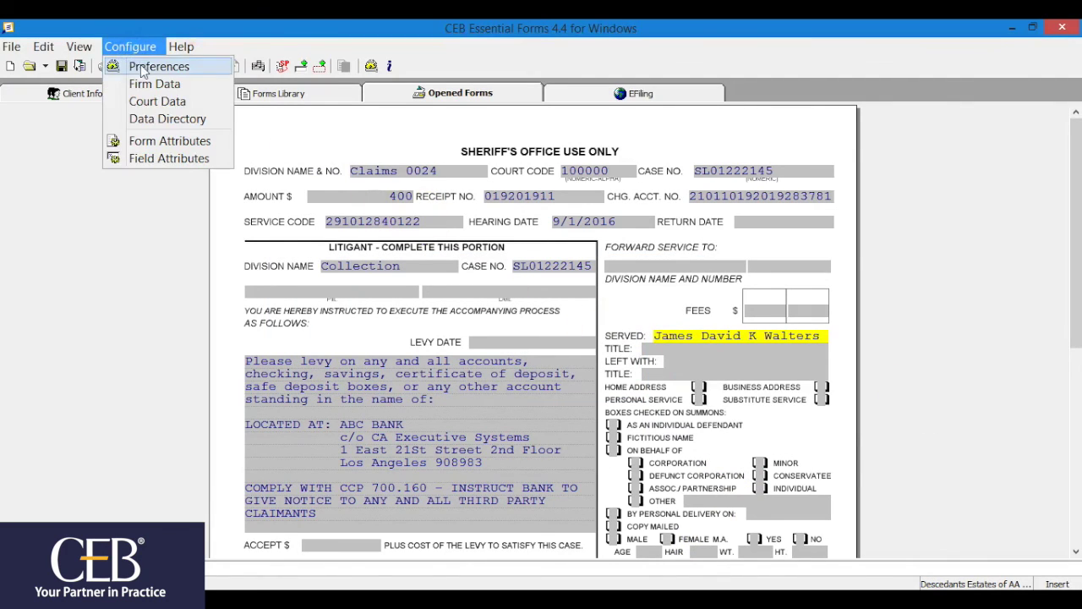
{"action": "left_click", "coordinate": [139, 65]}
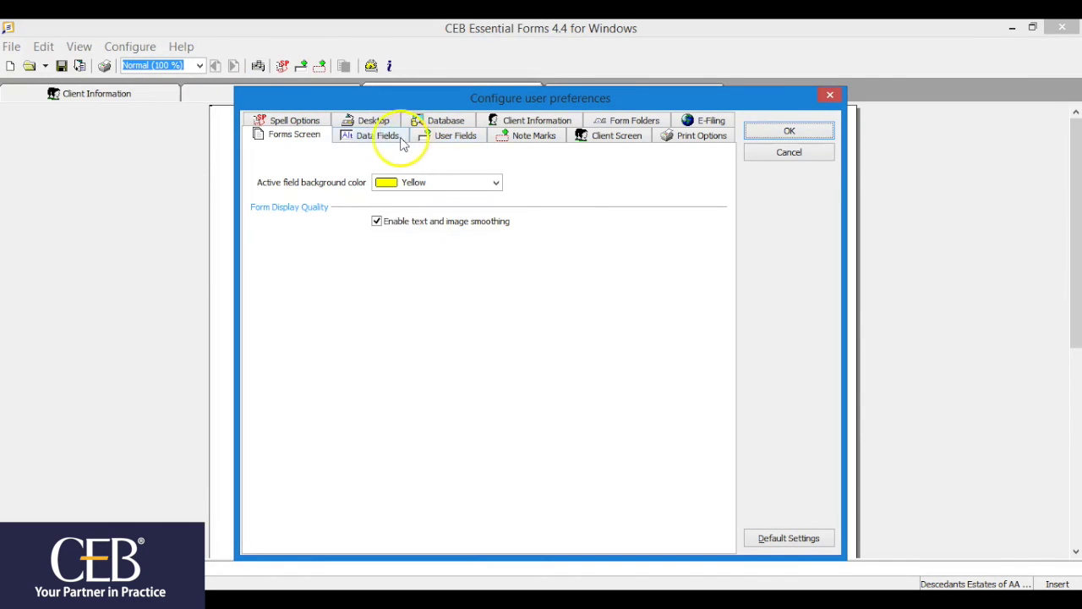
{"action": "left_click", "coordinate": [394, 135]}
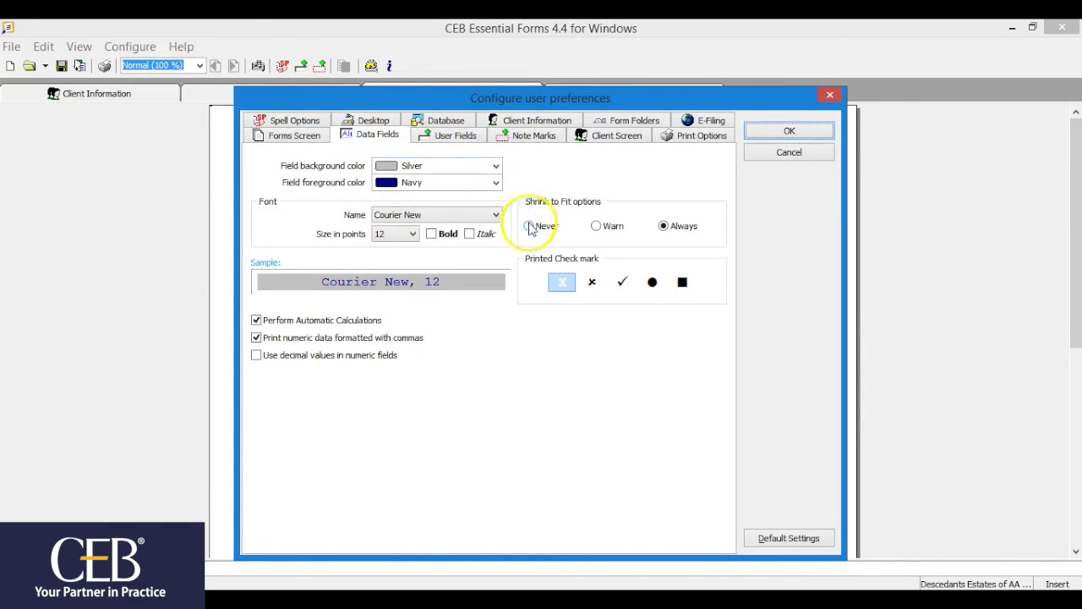